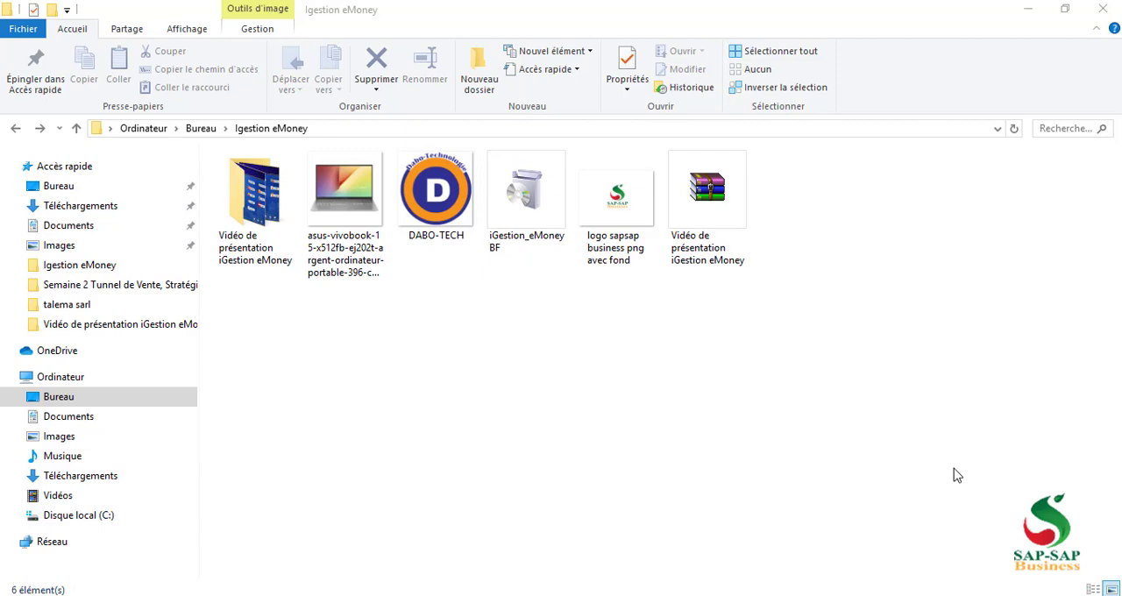
# Run the iGestion_eMoney BF installer with the quick installation (Installation rapide) and finish the setup
pyautogui.doubleClick(530, 205)
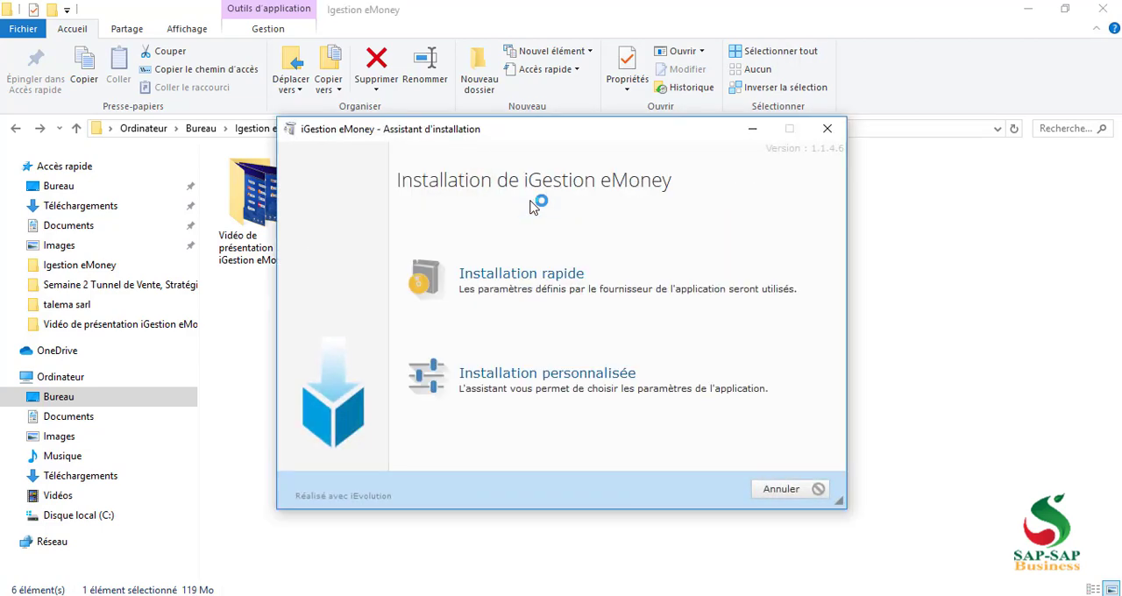
pyautogui.click(528, 290)
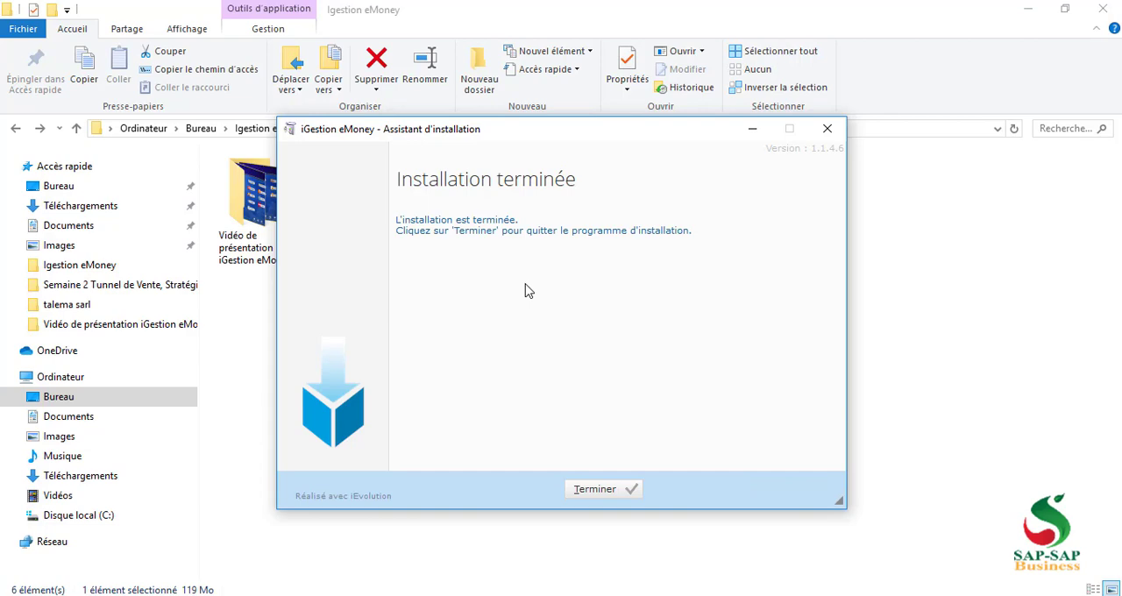
pyautogui.click(592, 490)
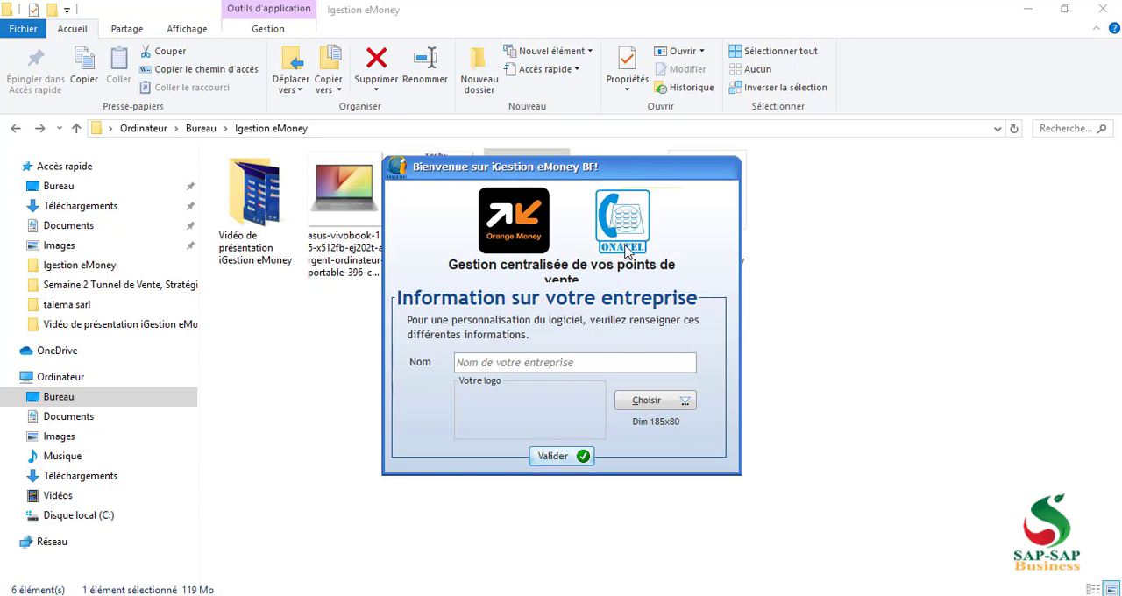
# Enter DABO-TECH as the company name in the welcome form
pyautogui.click(478, 363)
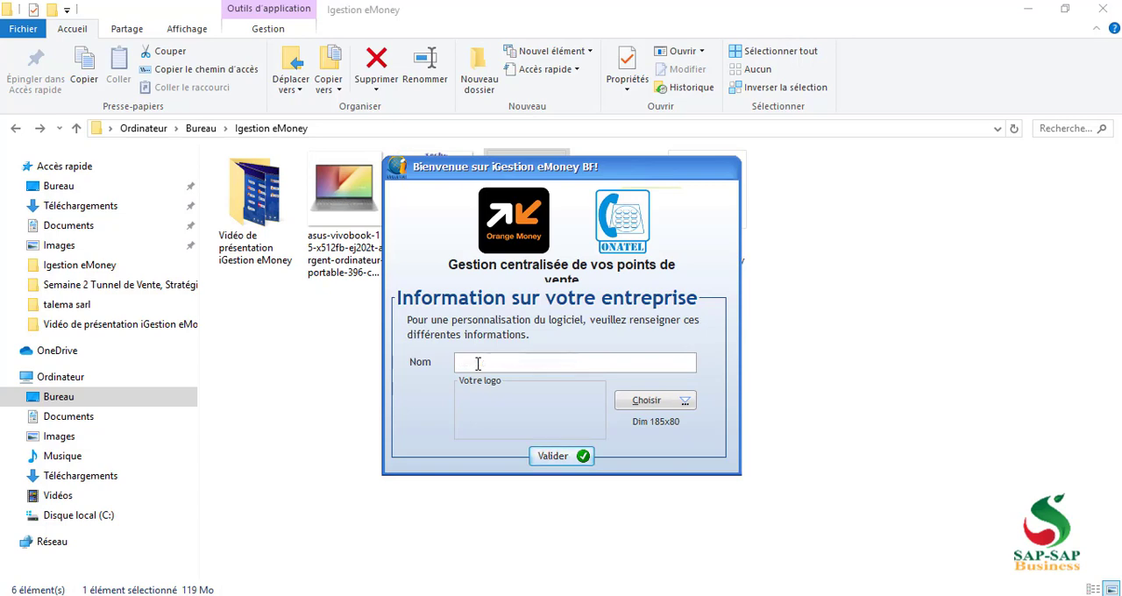
pyautogui.write('DABO-TECH')
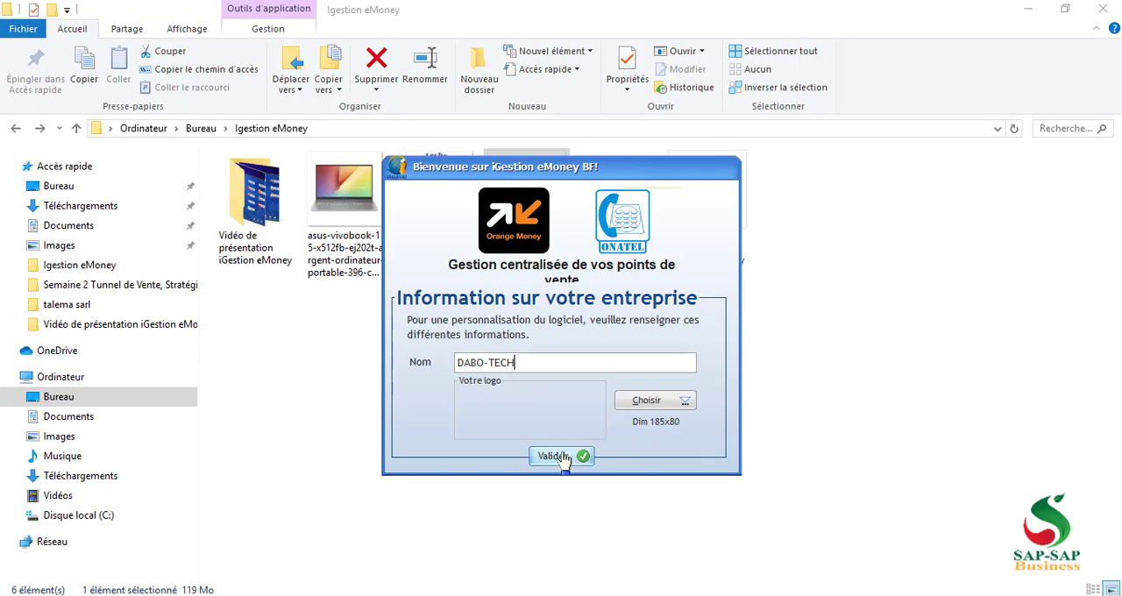
# Show all image formats, choose the DABO-TECH image as the company logo, and validate the company information
pyautogui.click(648, 409)
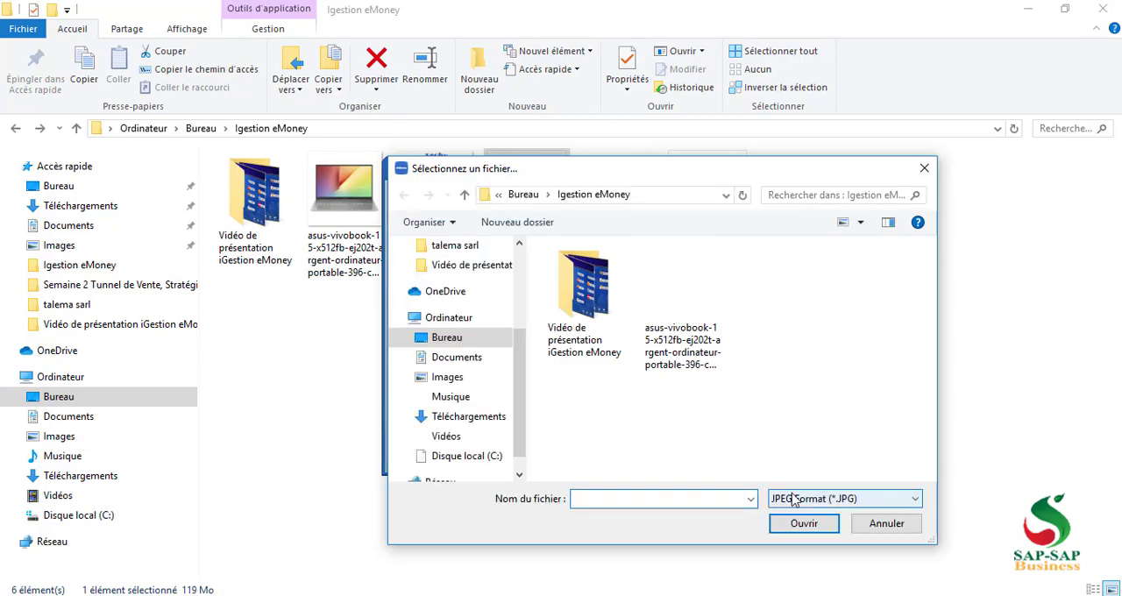
pyautogui.click(794, 500)
pyautogui.click(805, 300)
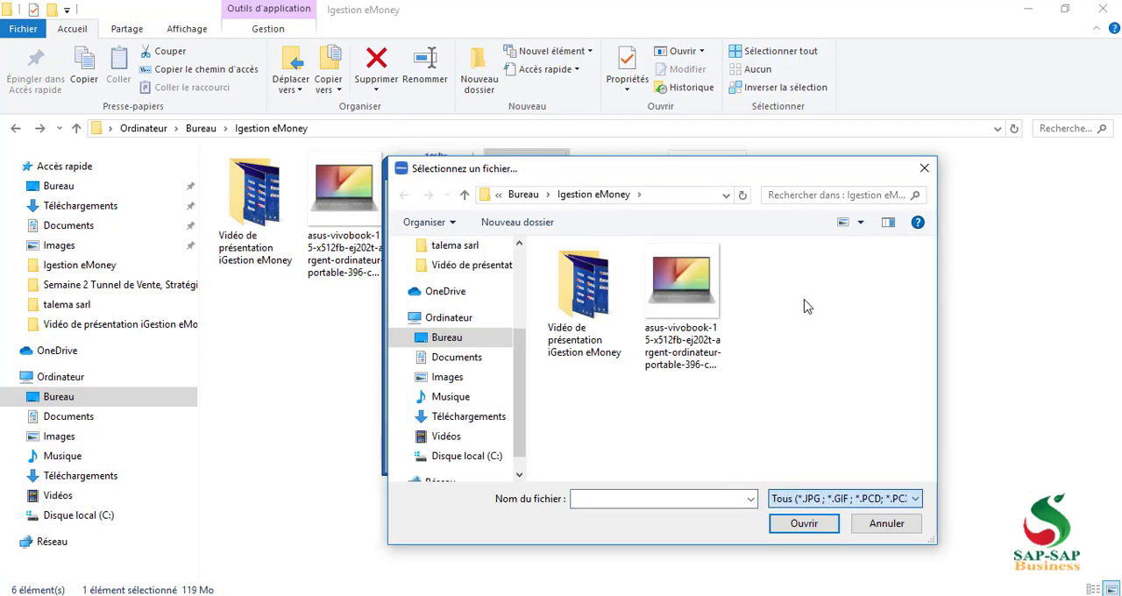
pyautogui.doubleClick(775, 295)
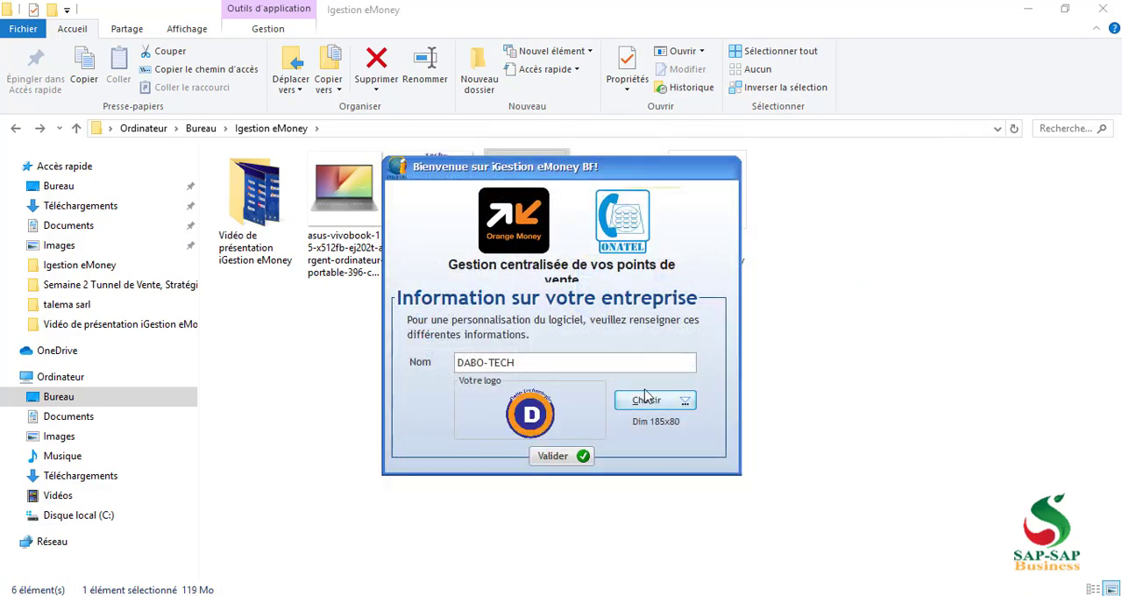
pyautogui.click(554, 457)
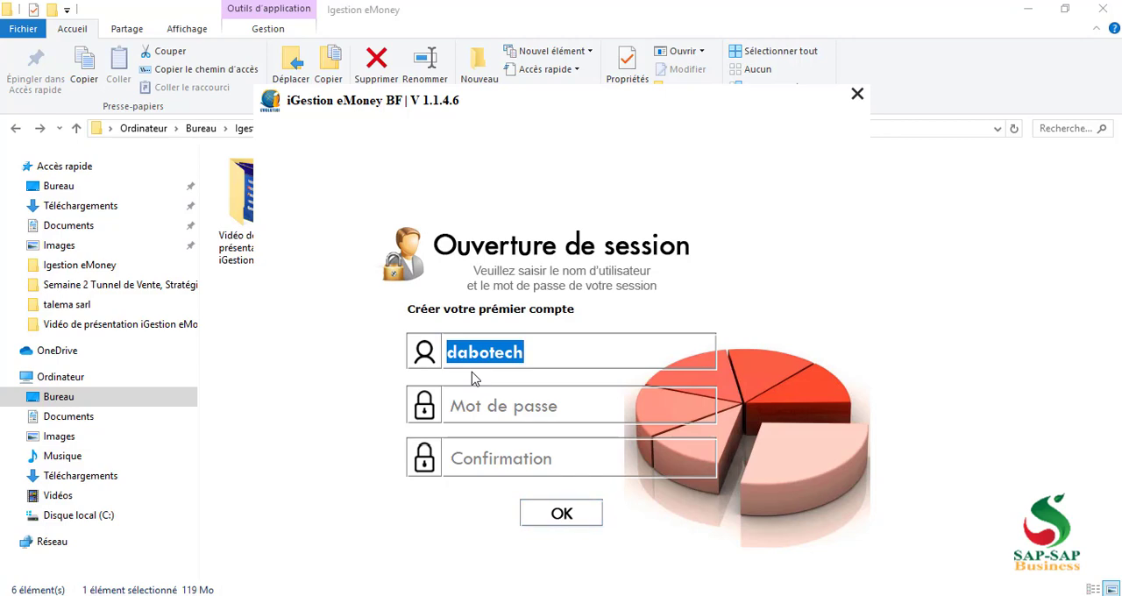
# Create the first account with the username dabotech, entering and confirming the account password
pyautogui.press('BackSpace')
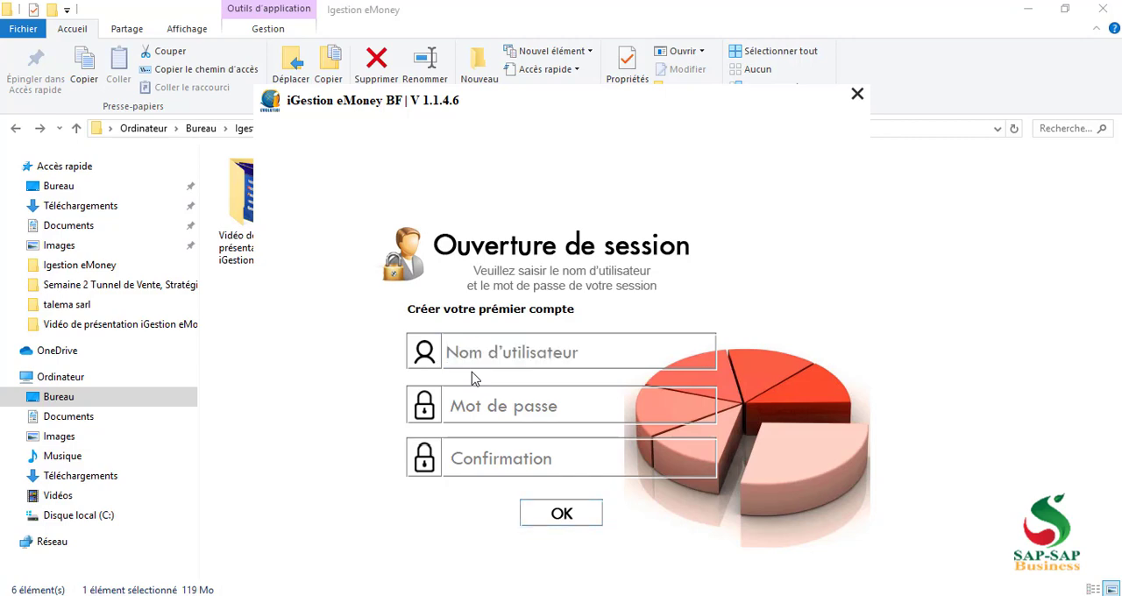
pyautogui.write('da')
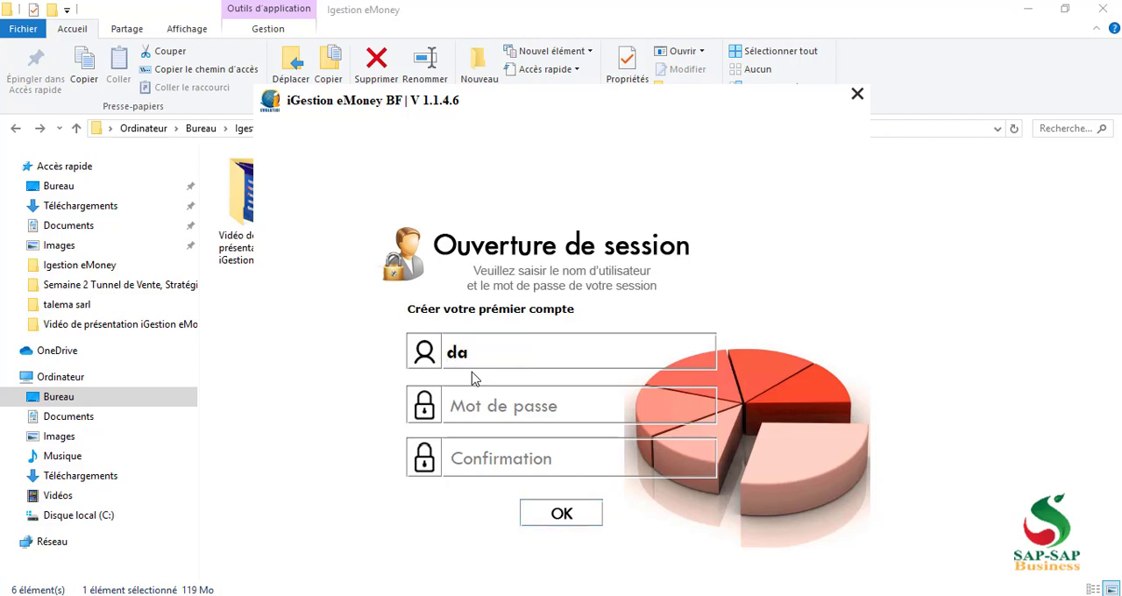
pyautogui.write('botech')
pyautogui.press('Tab')
pyautogui.write('123')
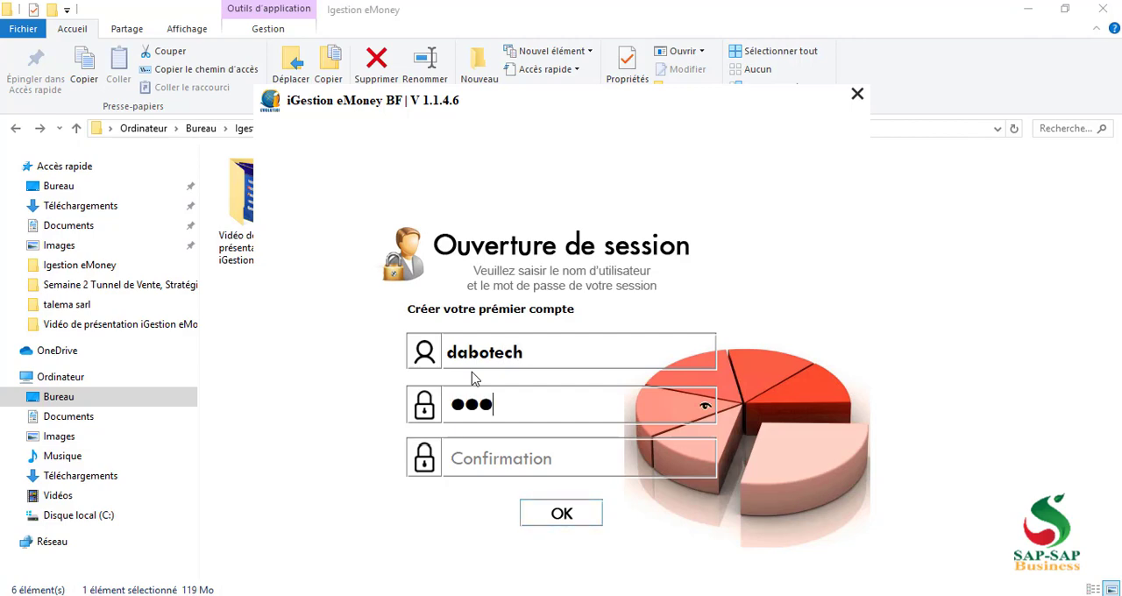
pyautogui.write('4')
pyautogui.press('Tab')
pyautogui.write('1234')
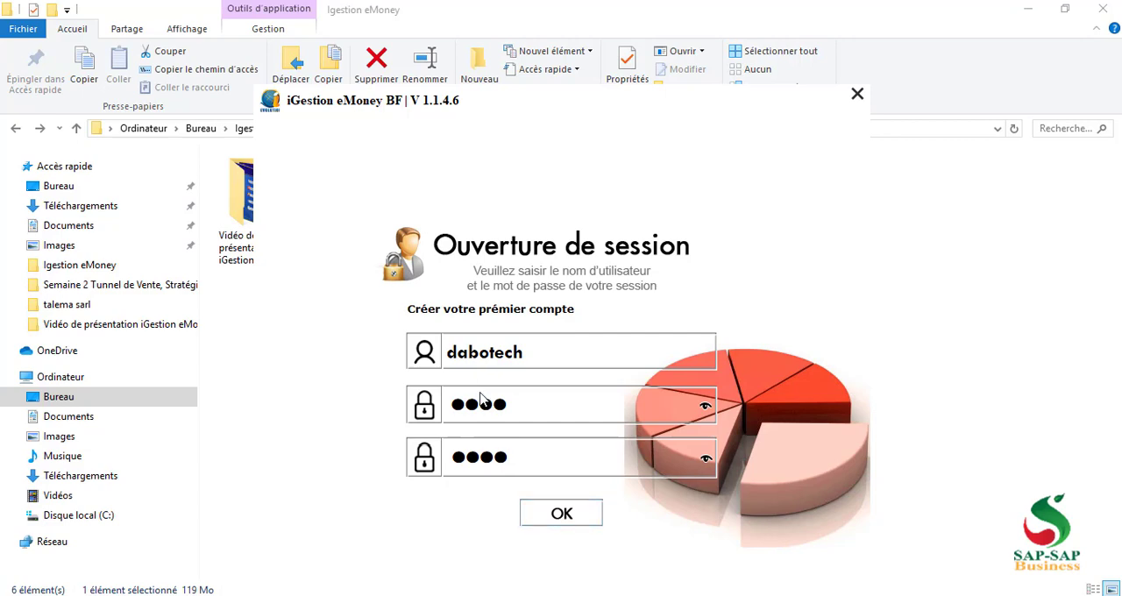
pyautogui.click(547, 514)
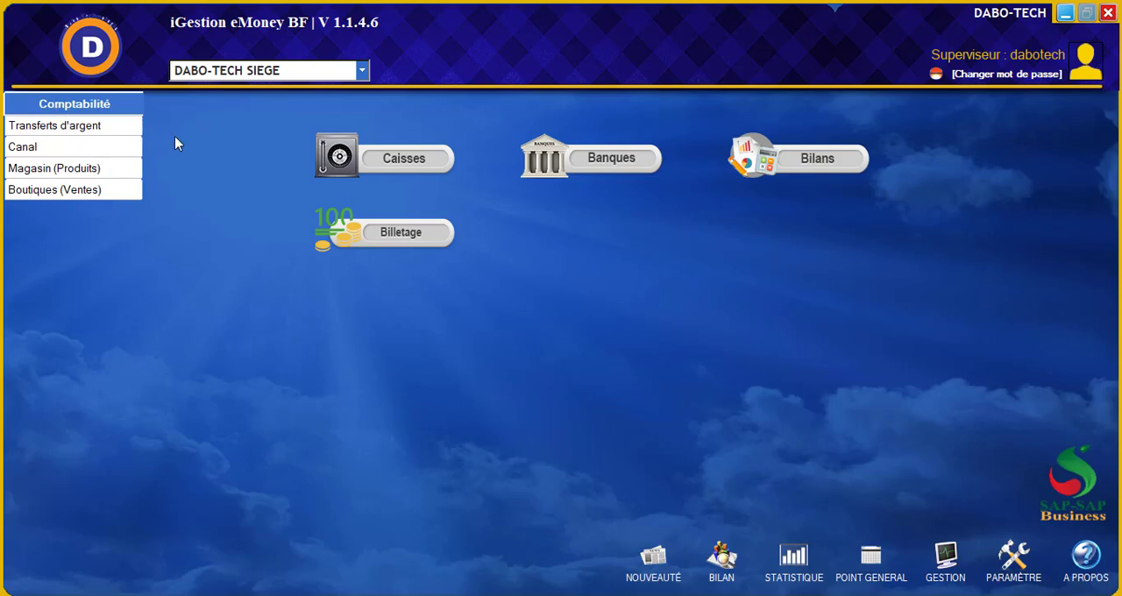
# Examine the modules offered in the Transferts d'argent, Canal, Magasin (Produits) and Boutiques (Ventes) sections
pyautogui.click(75, 131)
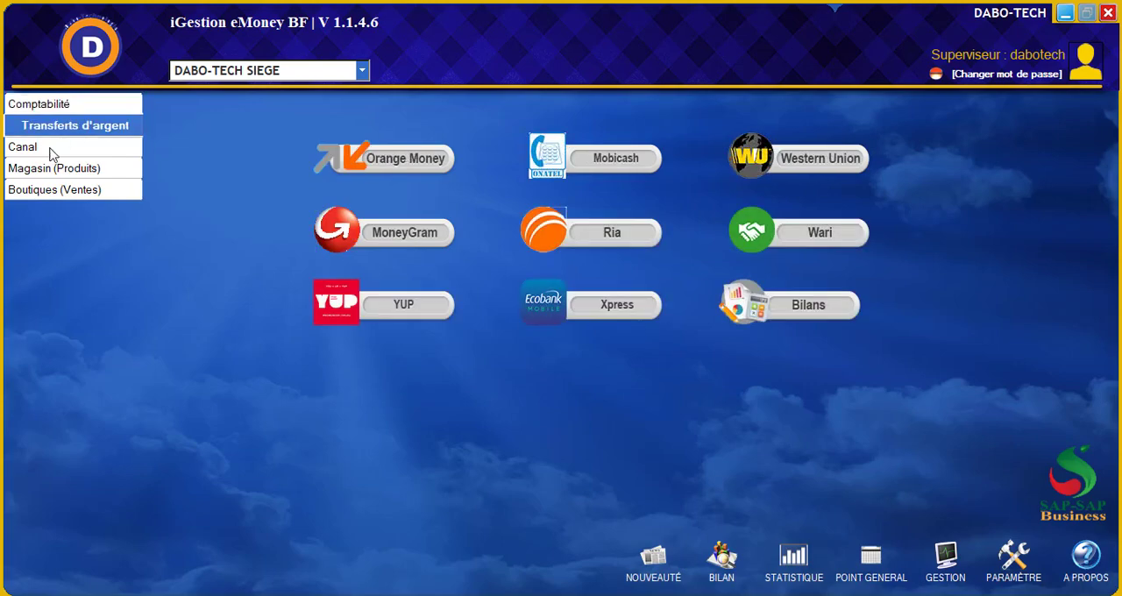
pyautogui.click(49, 147)
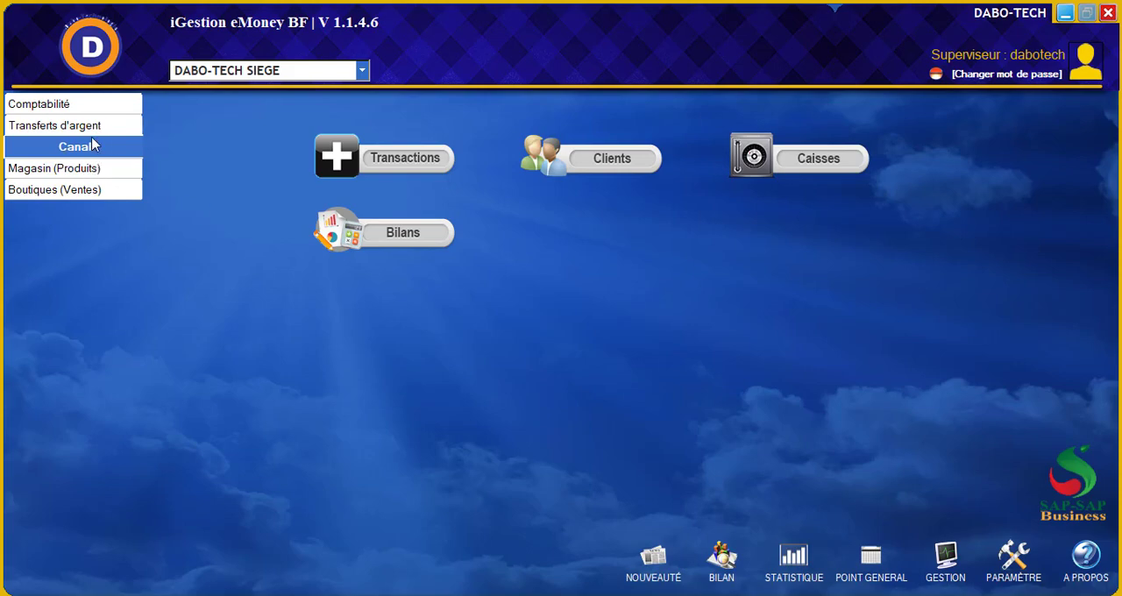
pyautogui.click(62, 128)
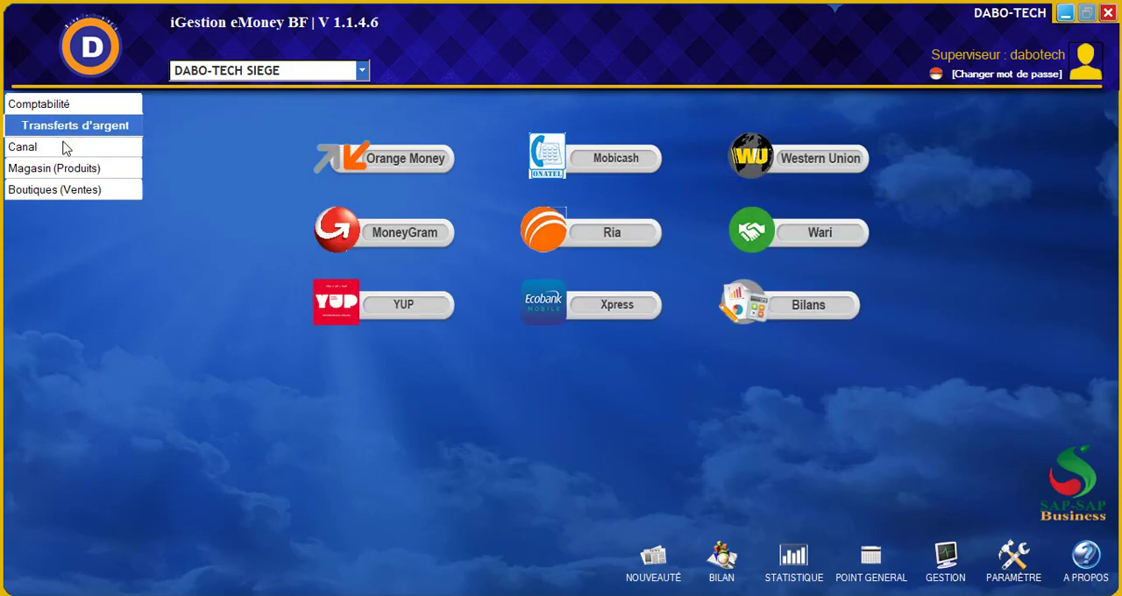
pyautogui.click(63, 149)
pyautogui.click(62, 128)
pyautogui.click(63, 149)
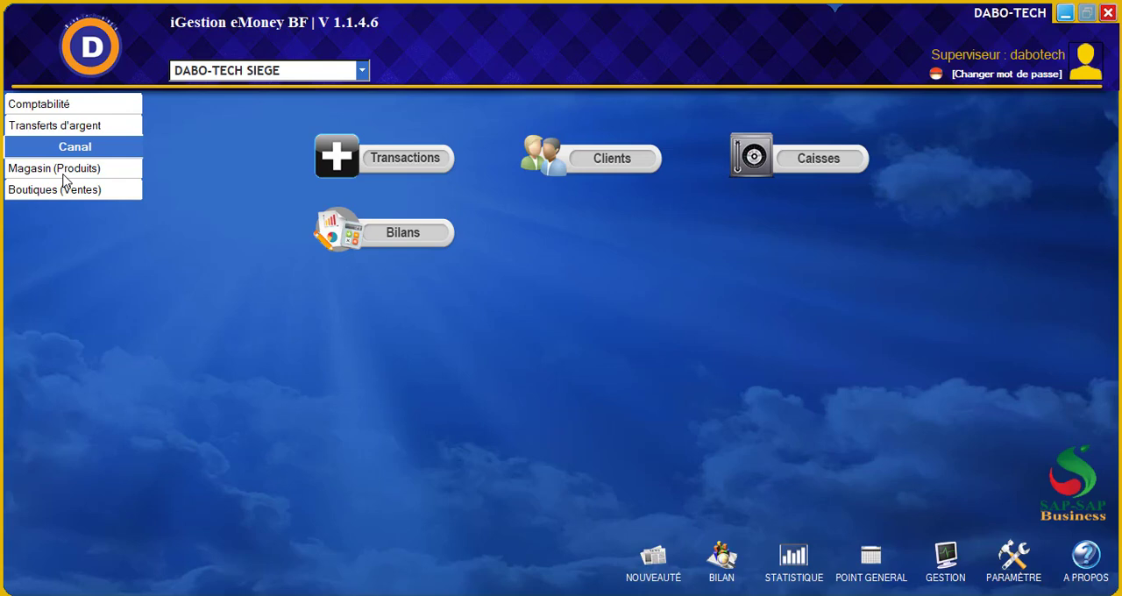
pyautogui.click(50, 175)
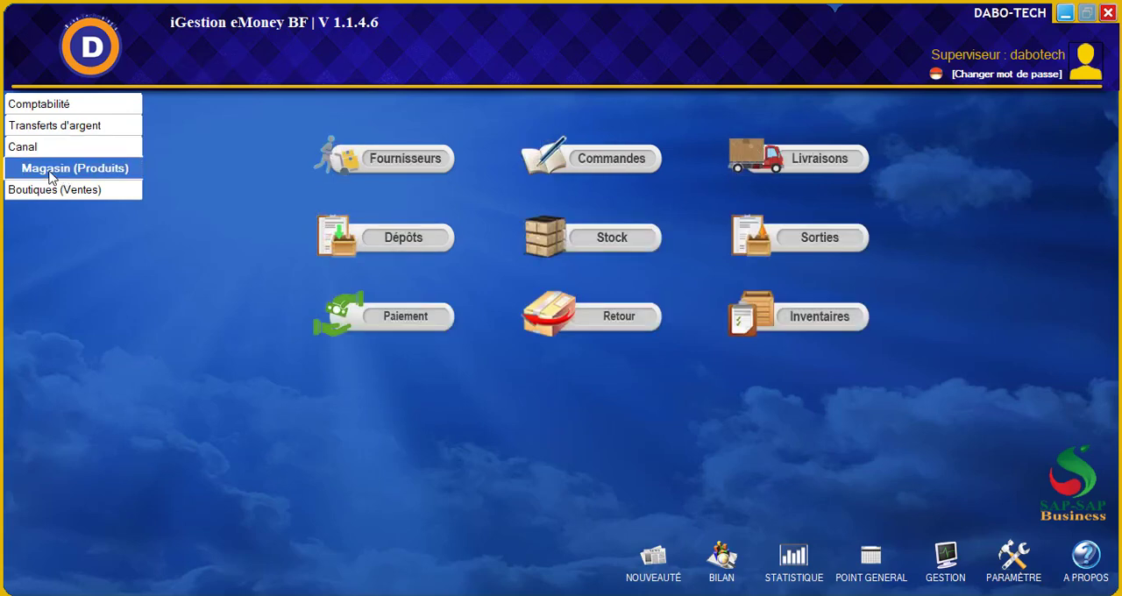
pyautogui.click(55, 189)
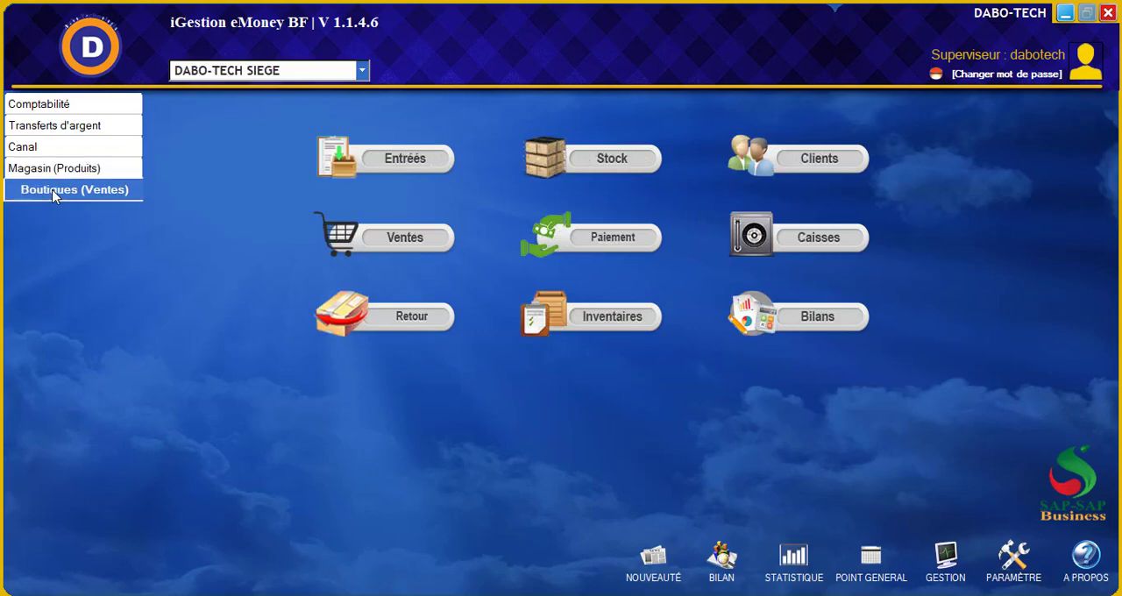
pyautogui.click(50, 174)
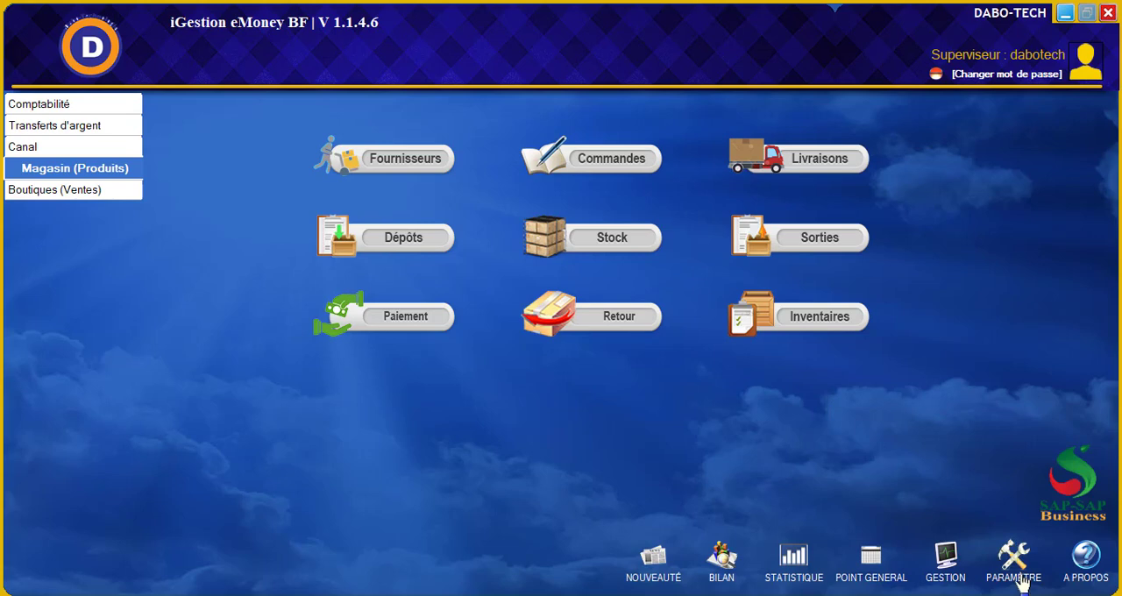
# In user management, edit the dabotech supervisor to disable the Produits and Ventes sections, save the record and close the list
pyautogui.click(947, 574)
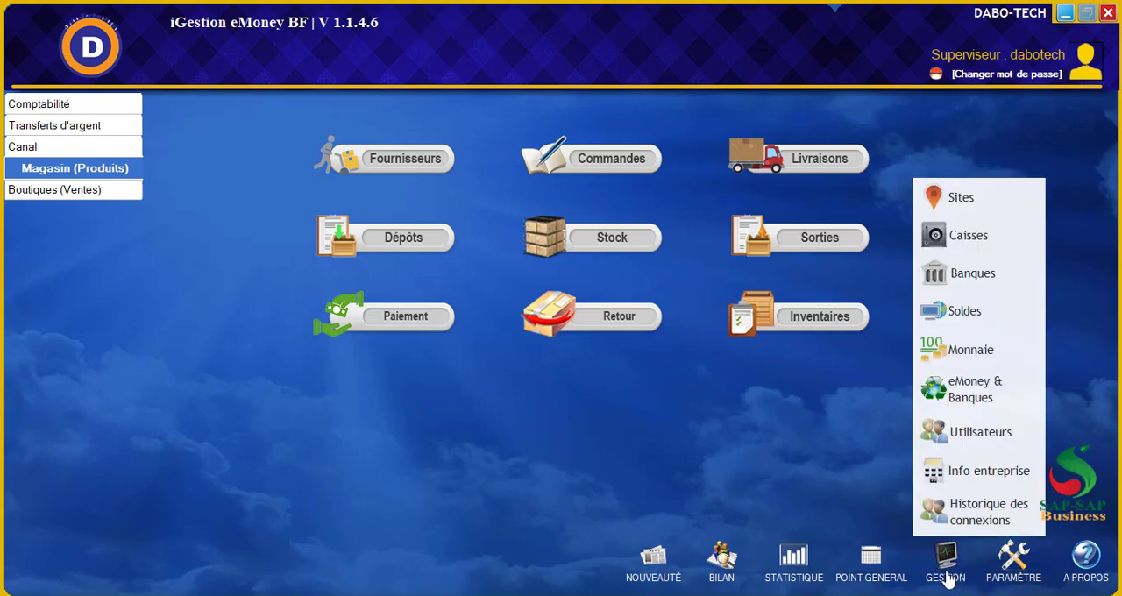
pyautogui.click(977, 438)
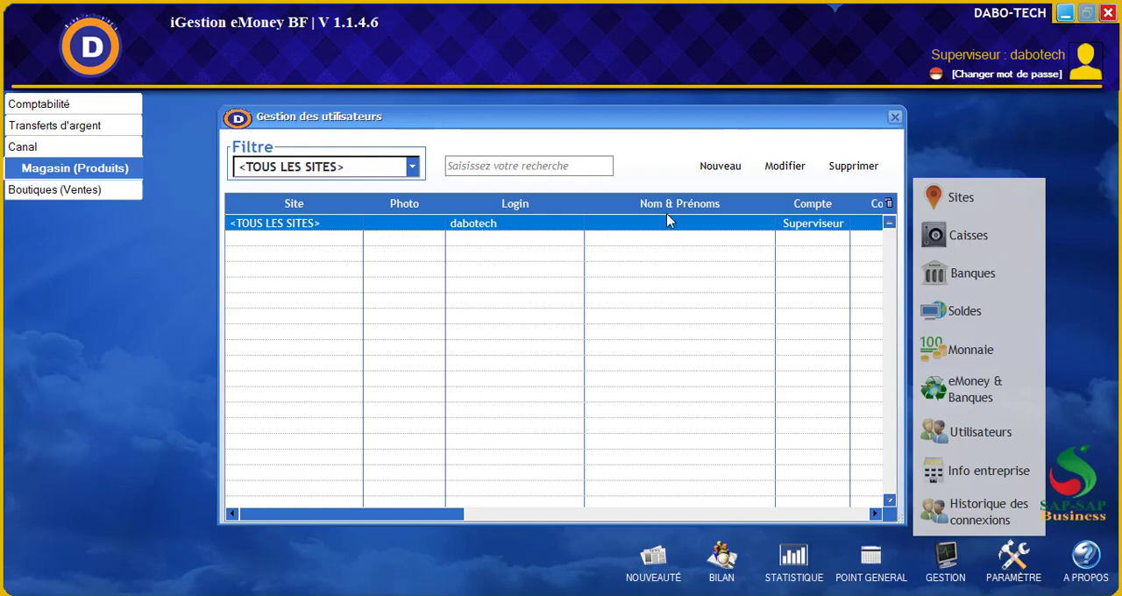
pyautogui.click(783, 171)
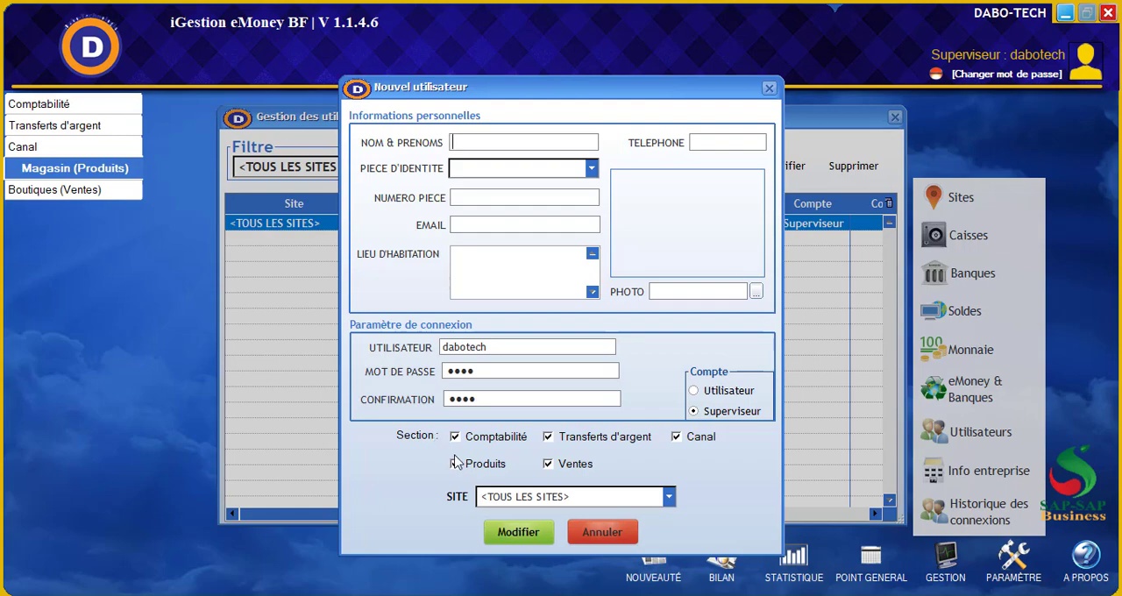
pyautogui.click(549, 467)
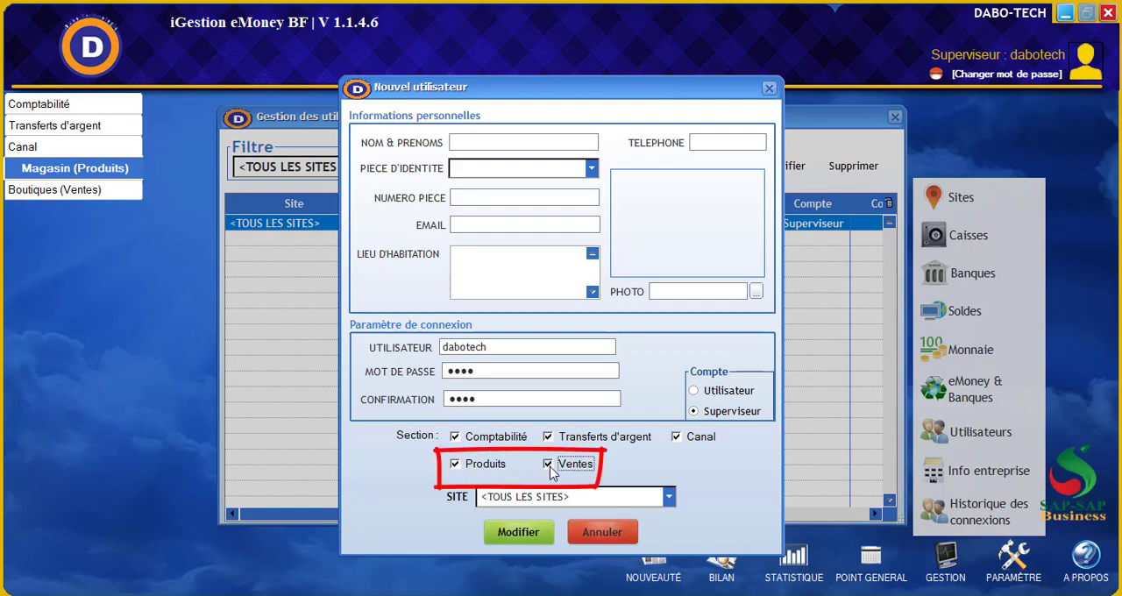
pyautogui.click(455, 469)
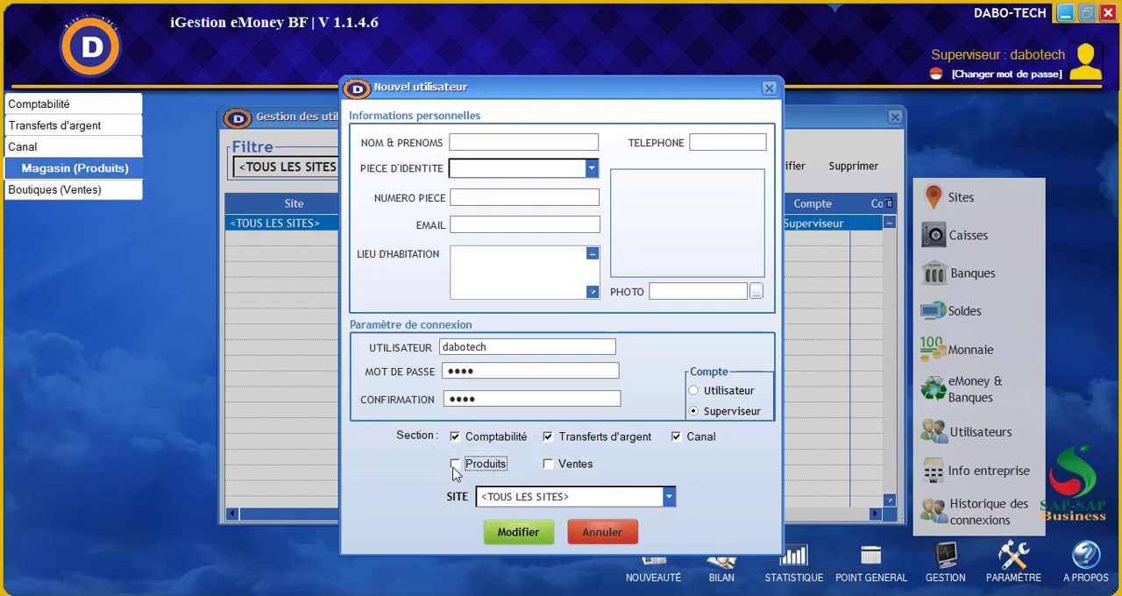
pyautogui.click(519, 534)
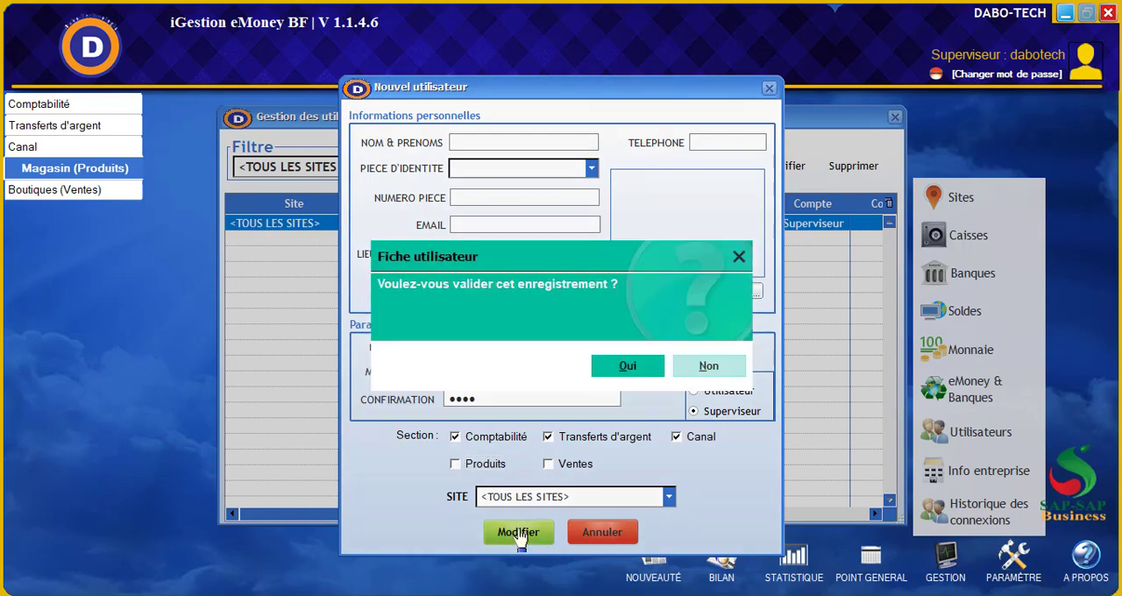
pyautogui.click(617, 367)
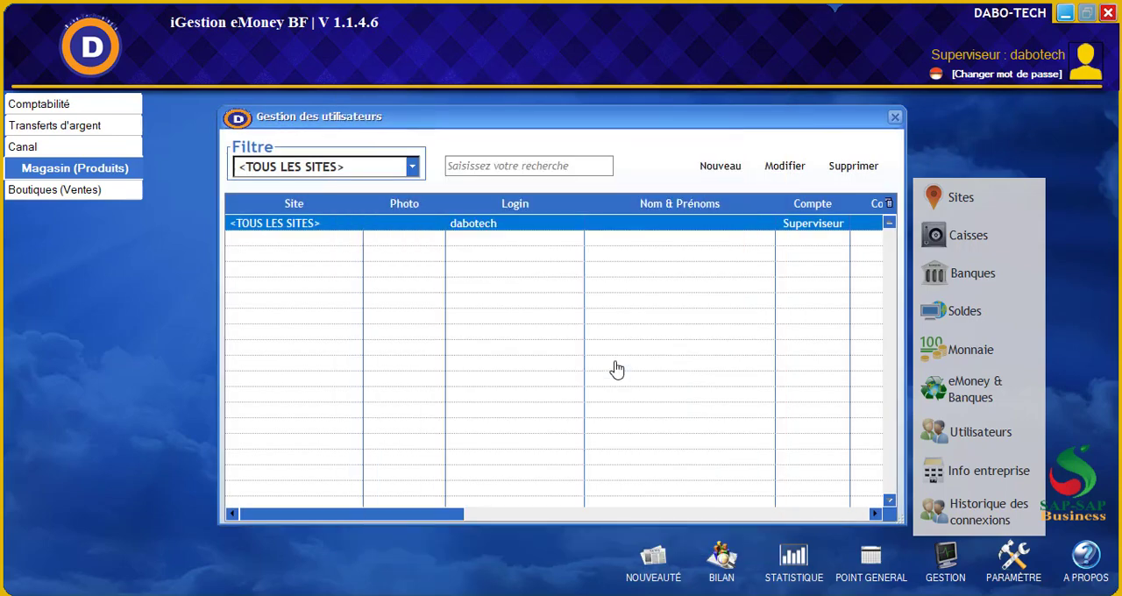
pyautogui.click(894, 117)
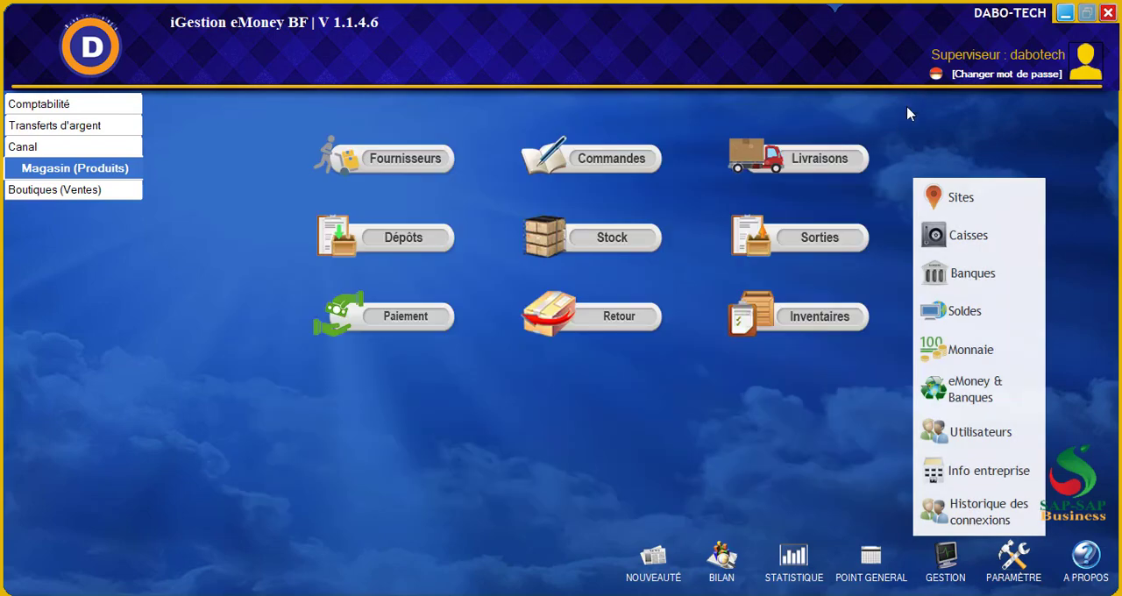
pyautogui.click(875, 132)
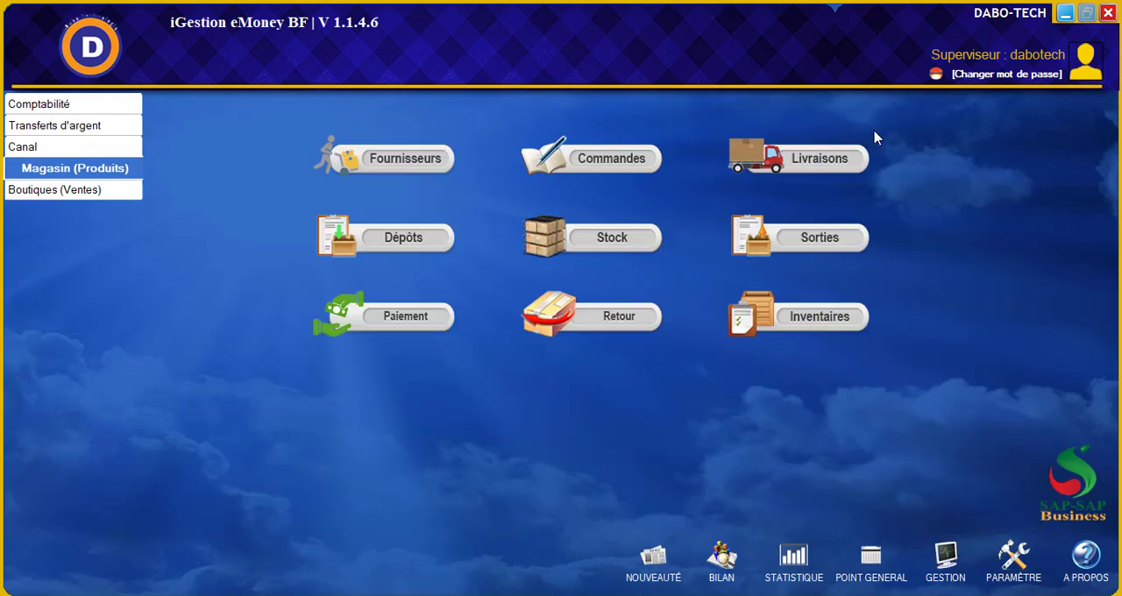
# Log out of the session and log back in as dabotech with the account password
pyautogui.click(933, 79)
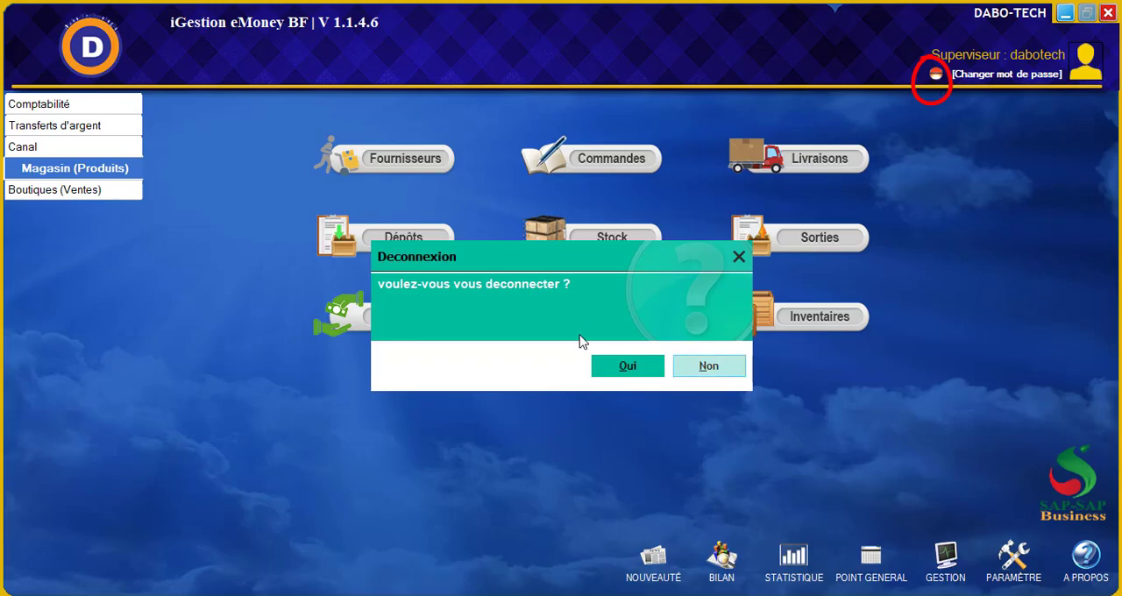
pyautogui.click(605, 371)
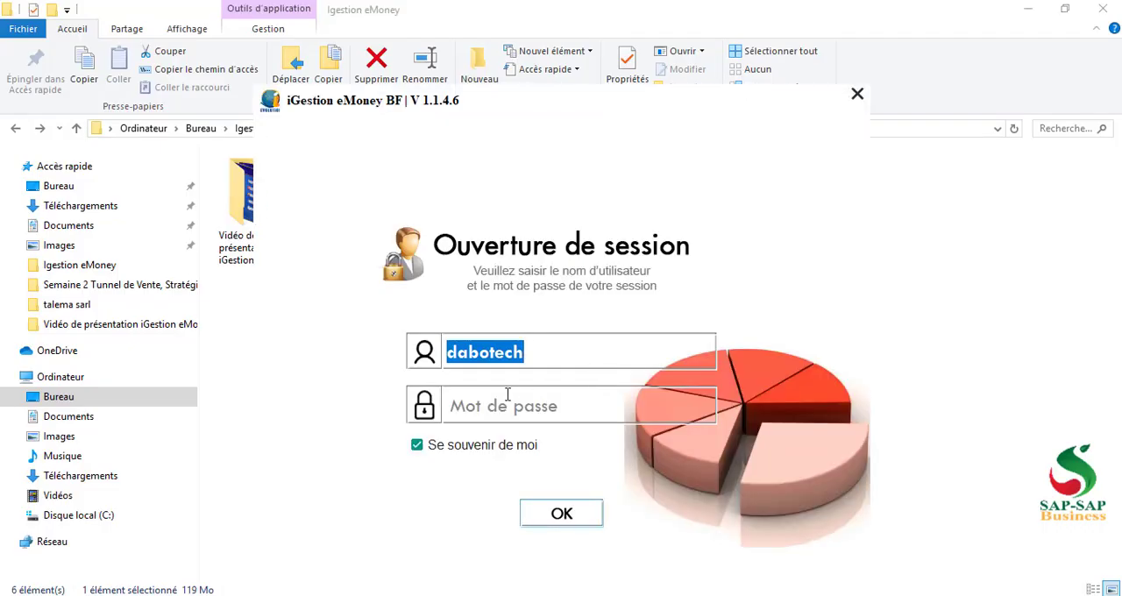
pyautogui.click(495, 403)
pyautogui.write('1234')
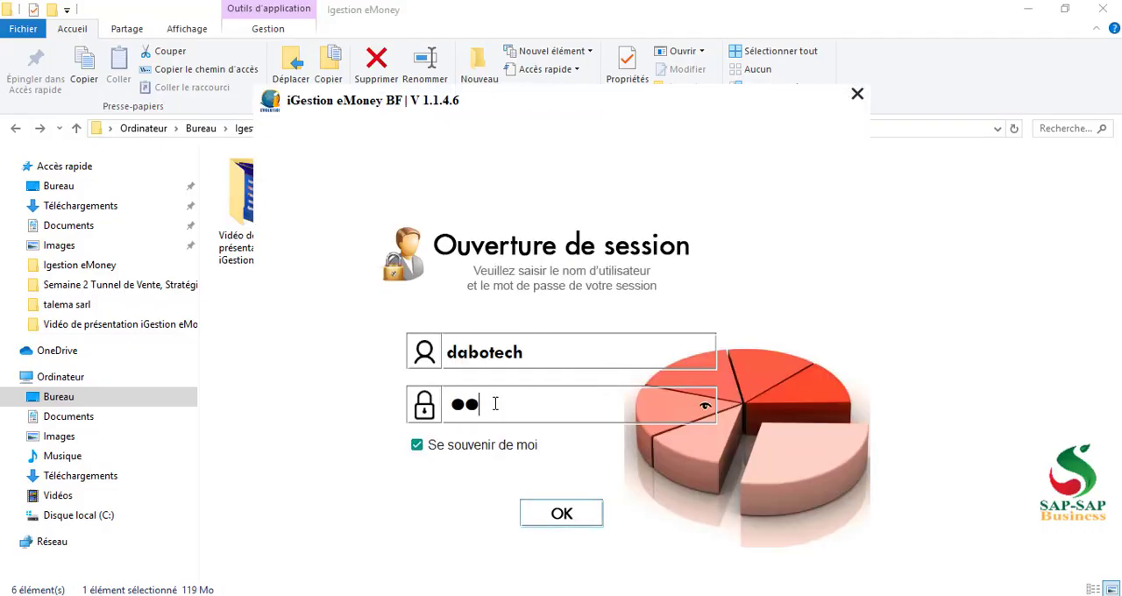
pyautogui.press('Return')
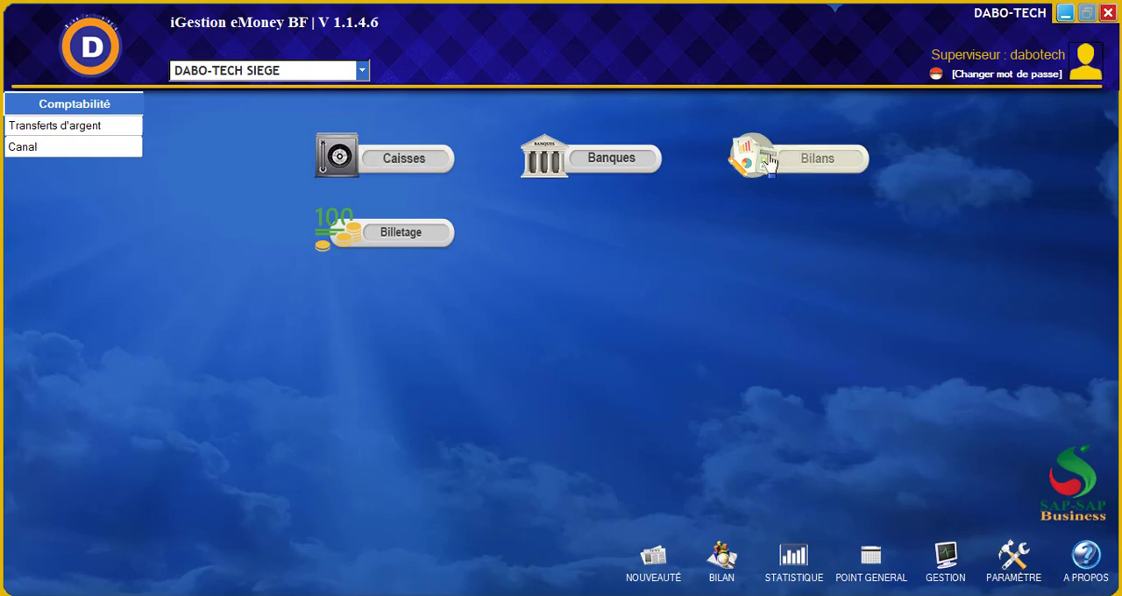
# Examine the modules offered in the Comptabilité, Transferts d'argent and Canal sections
pyautogui.click(86, 129)
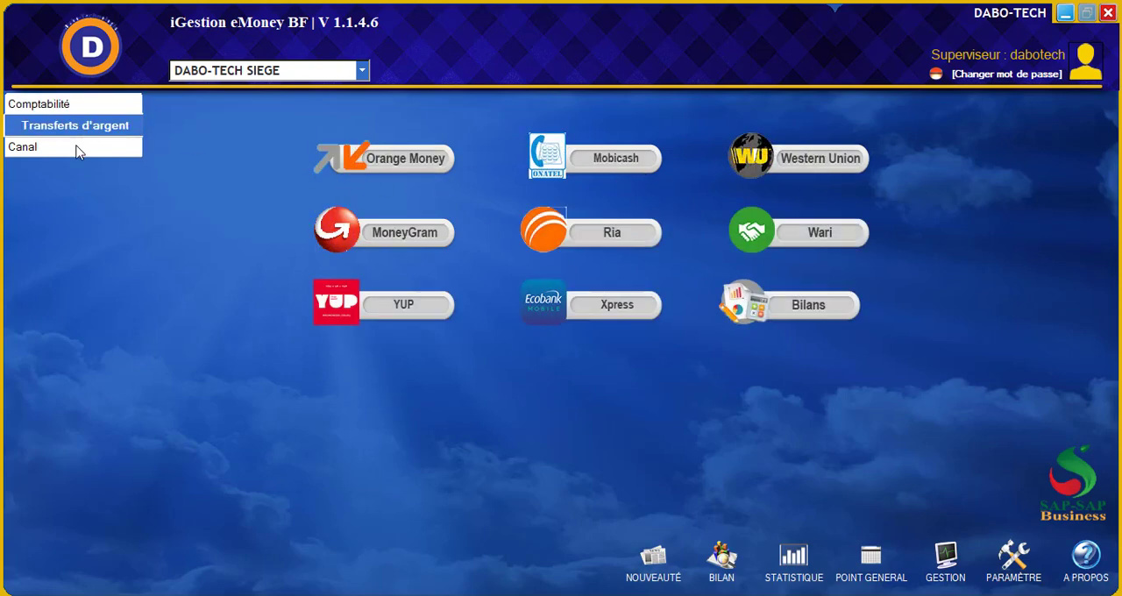
pyautogui.click(76, 148)
pyautogui.click(60, 103)
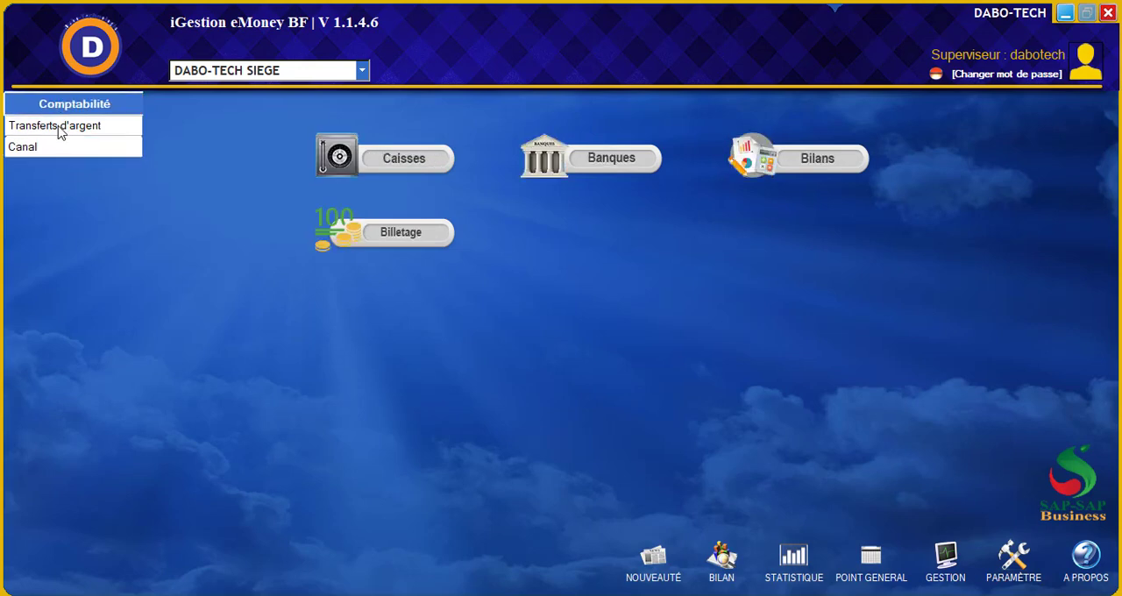
pyautogui.click(61, 127)
pyautogui.click(56, 147)
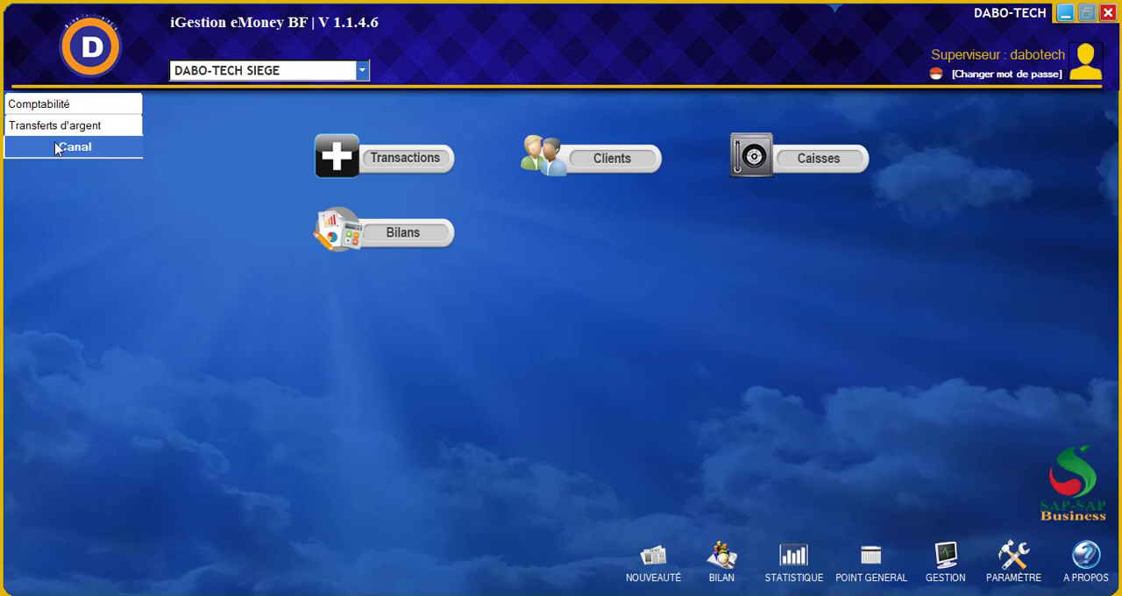
# In user management, edit the dabotech supervisor to enable Produits and Ventes and disable Transferts d'argent and Canal, save the record and close the list
pyautogui.click(950, 563)
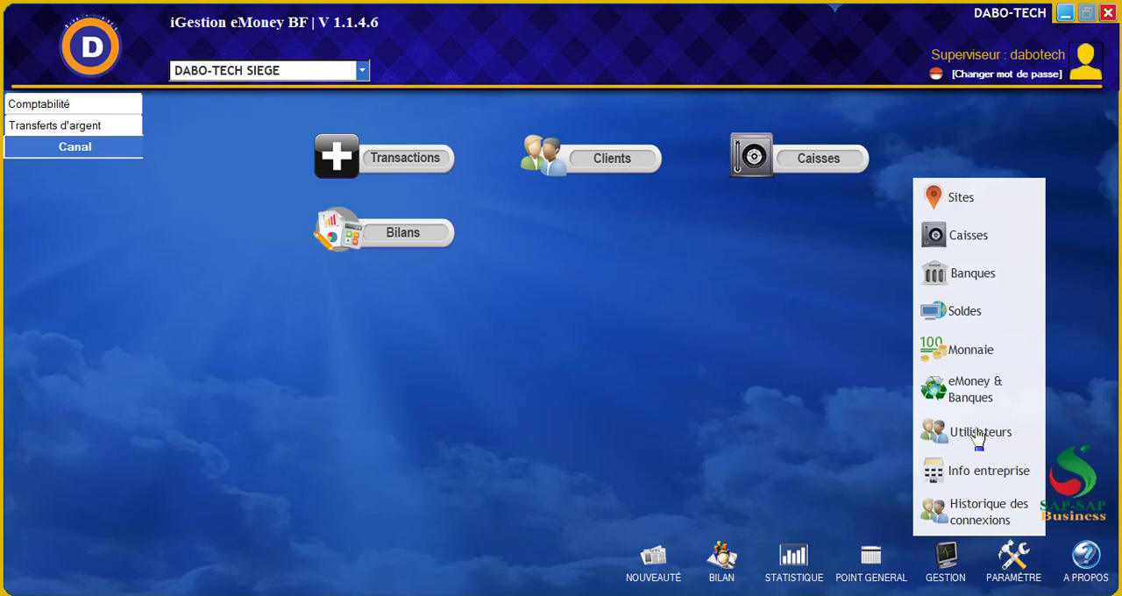
pyautogui.click(978, 435)
pyautogui.click(788, 166)
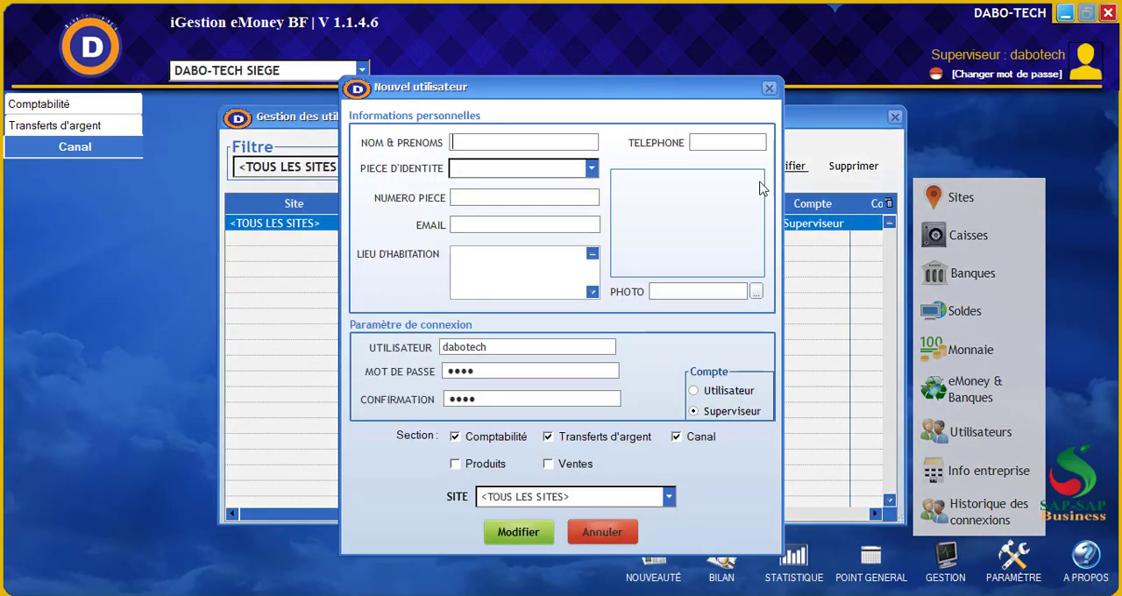
pyautogui.click(550, 466)
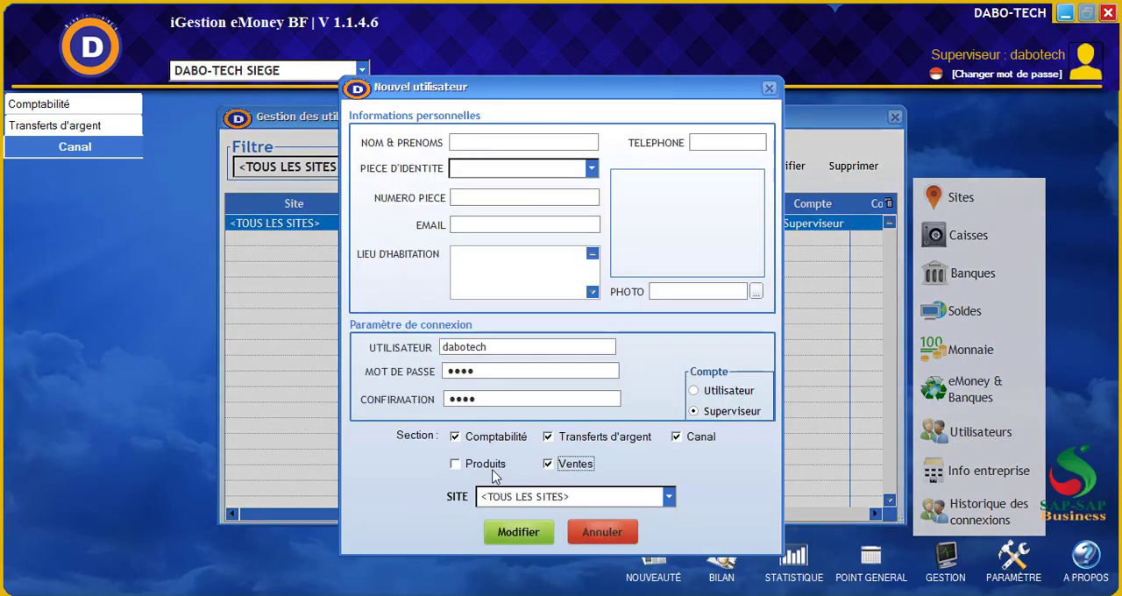
pyautogui.click(455, 464)
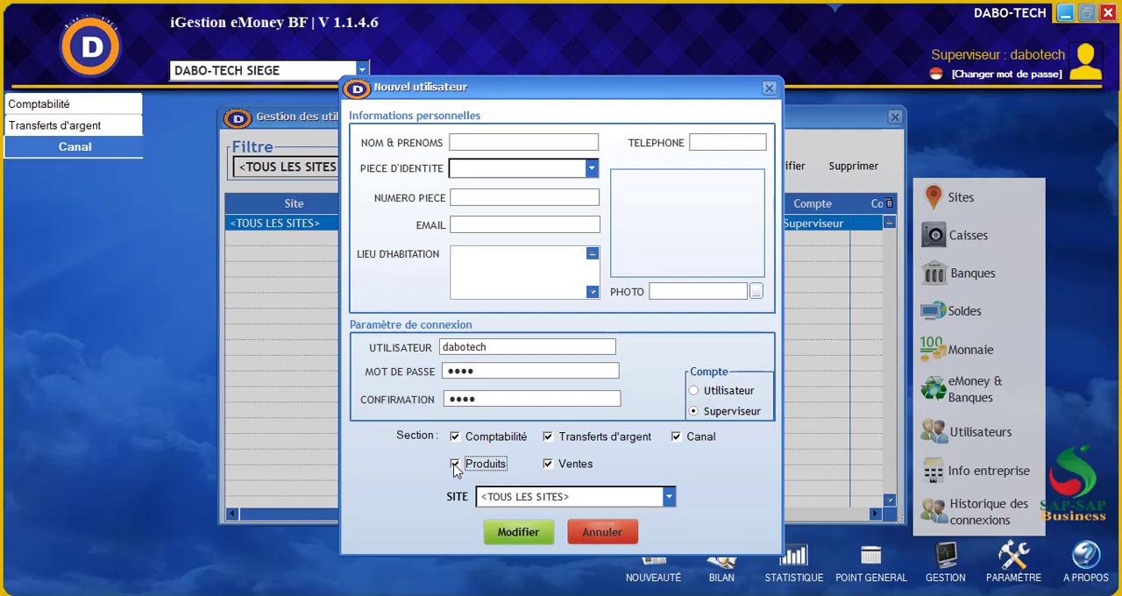
pyautogui.click(550, 439)
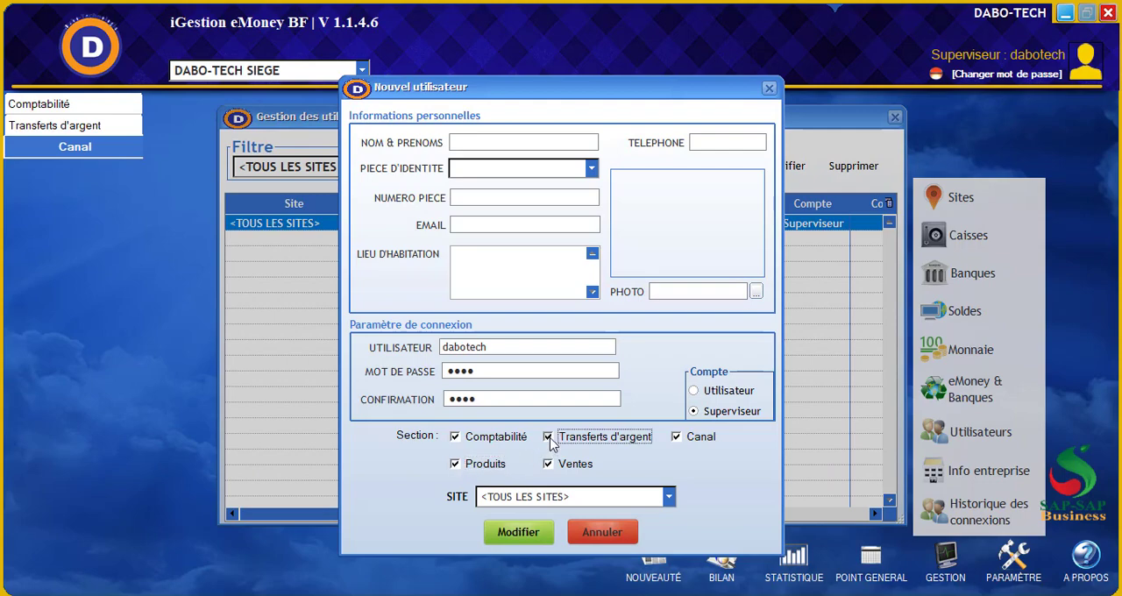
pyautogui.click(680, 439)
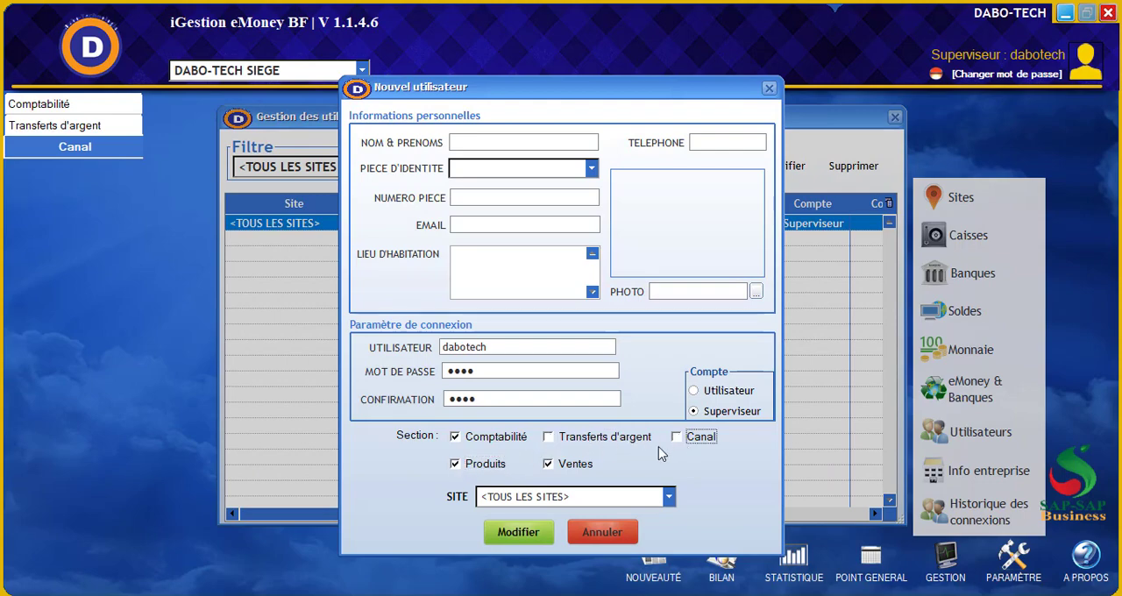
pyautogui.click(531, 537)
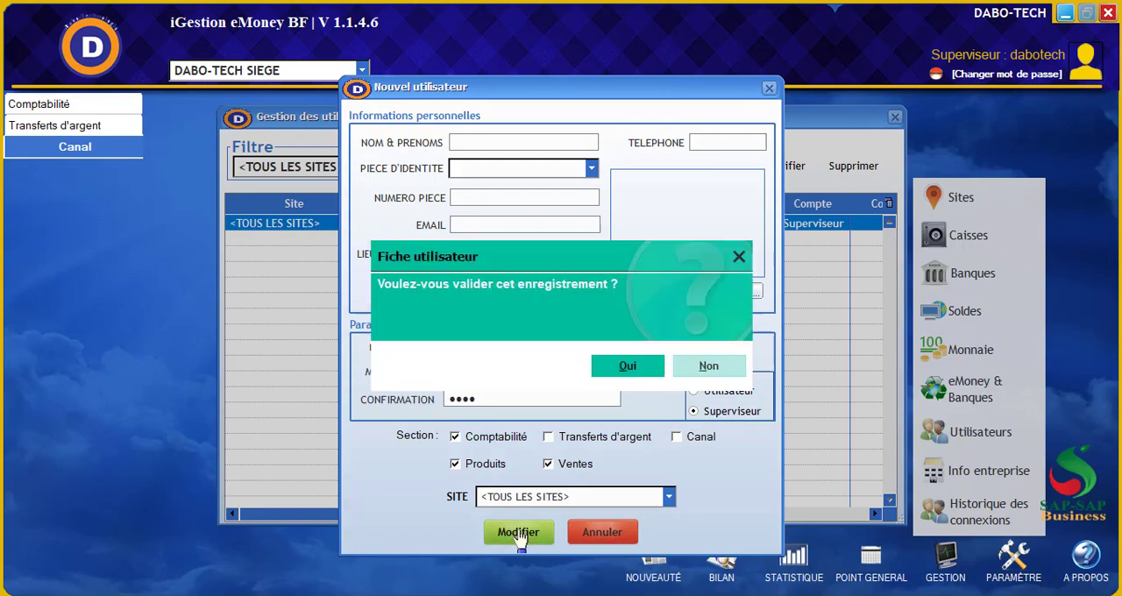
pyautogui.click(629, 368)
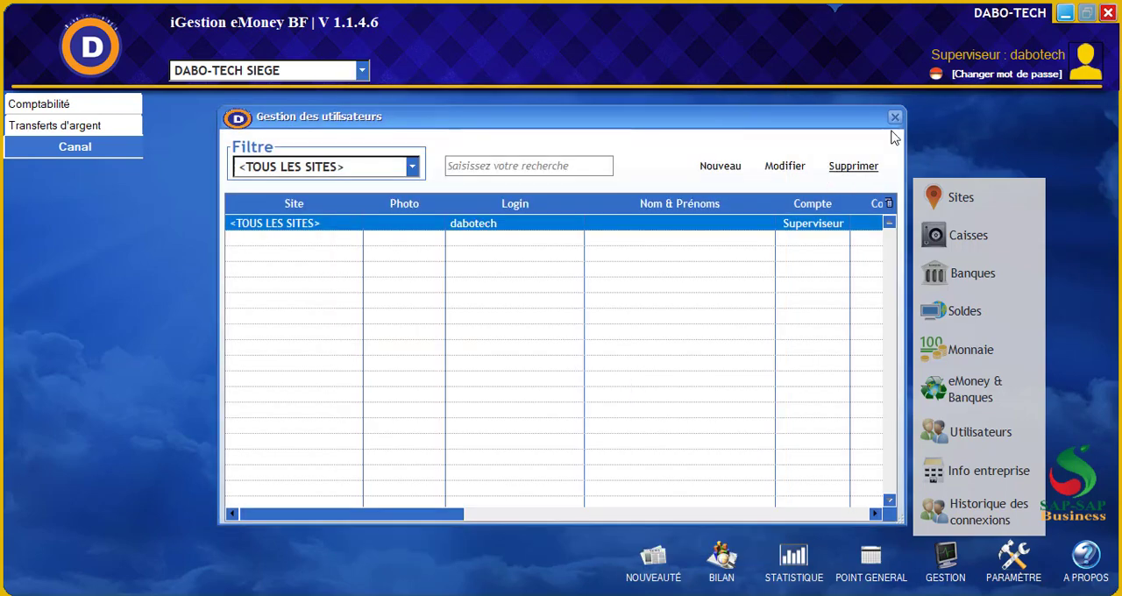
pyautogui.click(895, 117)
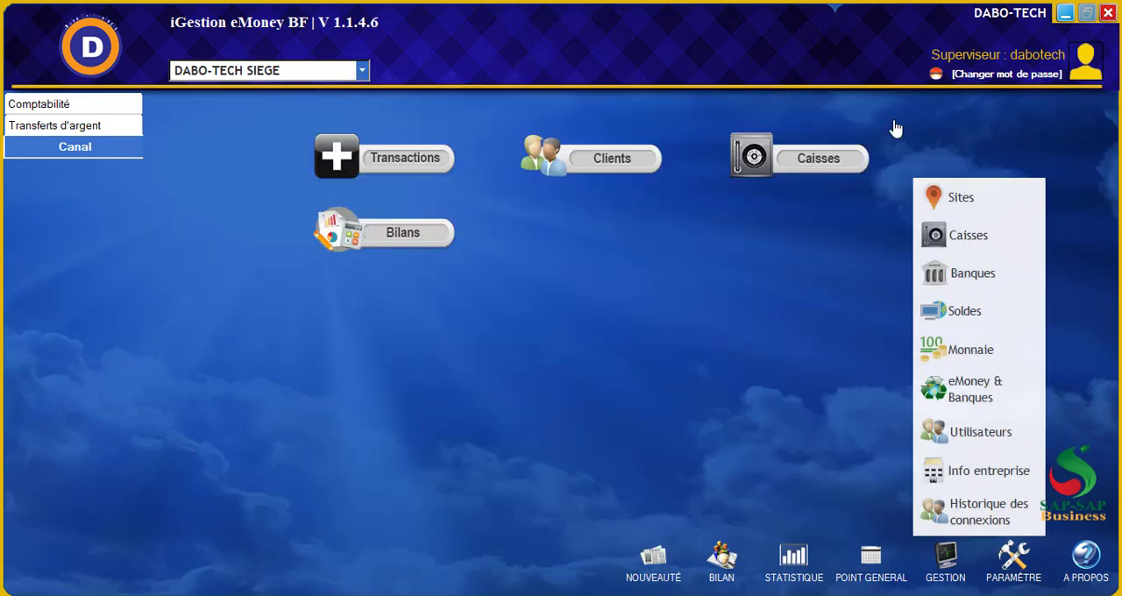
# Log out and reopen the session as dabotech with the account password to apply the changed sections
pyautogui.click(936, 77)
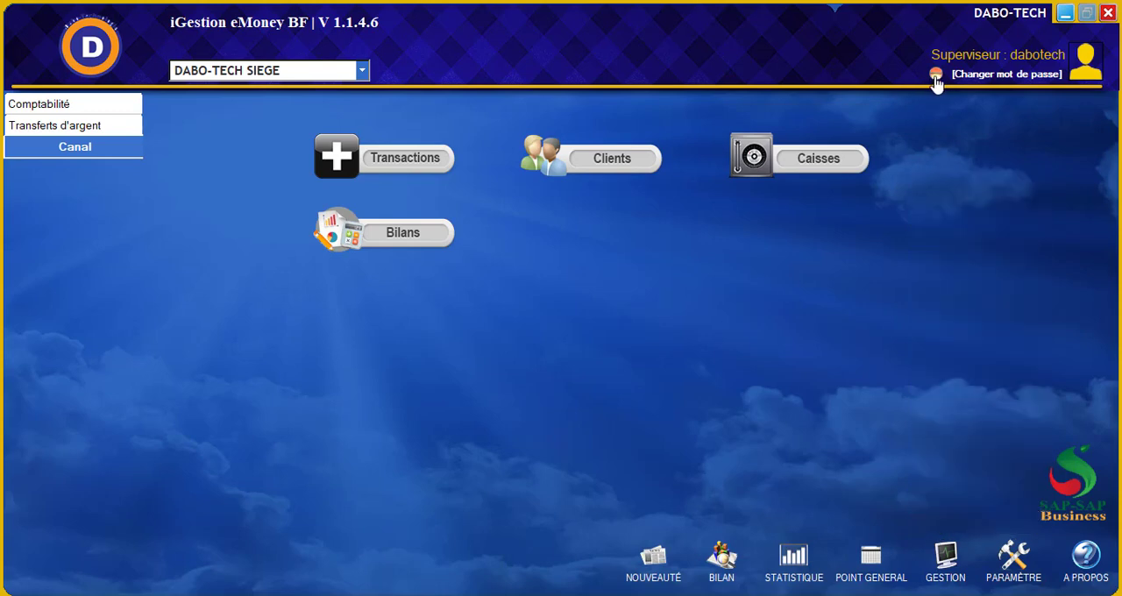
pyautogui.click(936, 77)
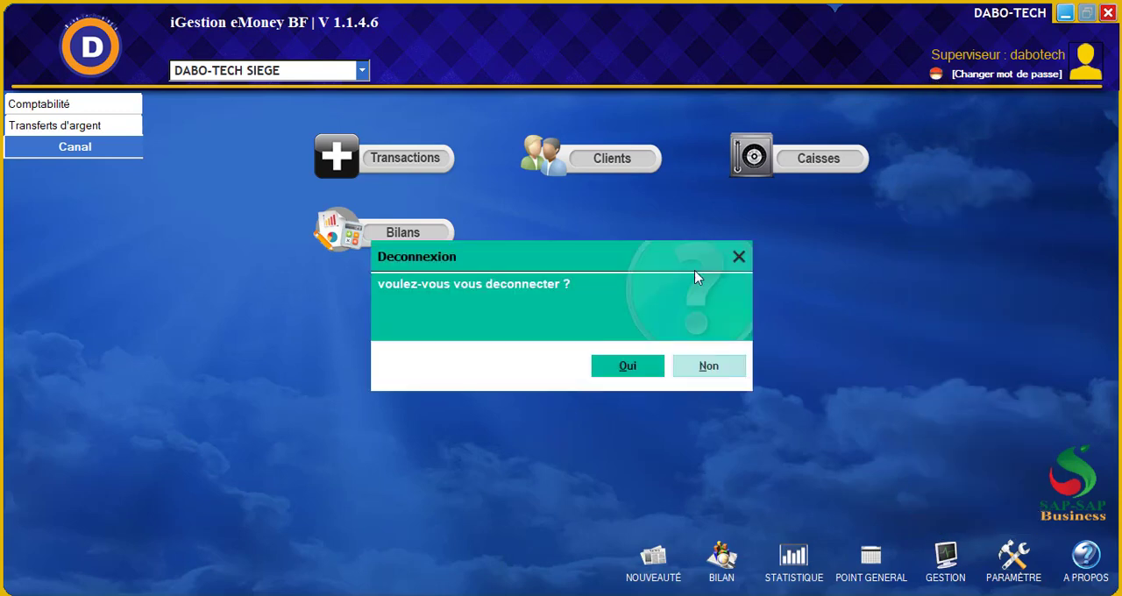
pyautogui.click(634, 368)
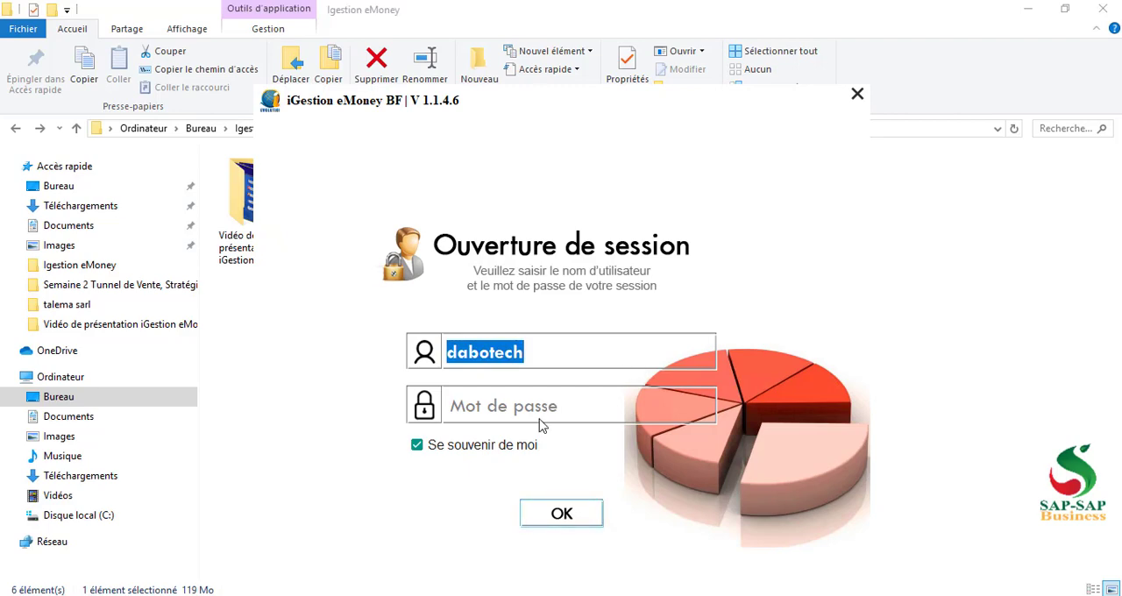
pyautogui.click(514, 412)
pyautogui.write('••')
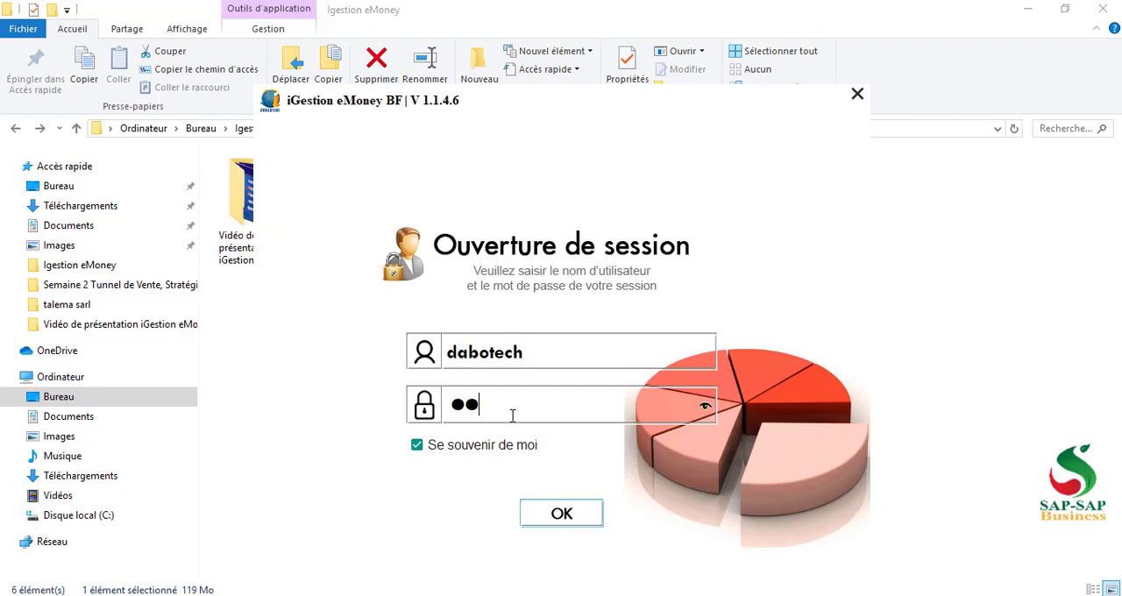
pyautogui.write('••')
pyautogui.press('Return')
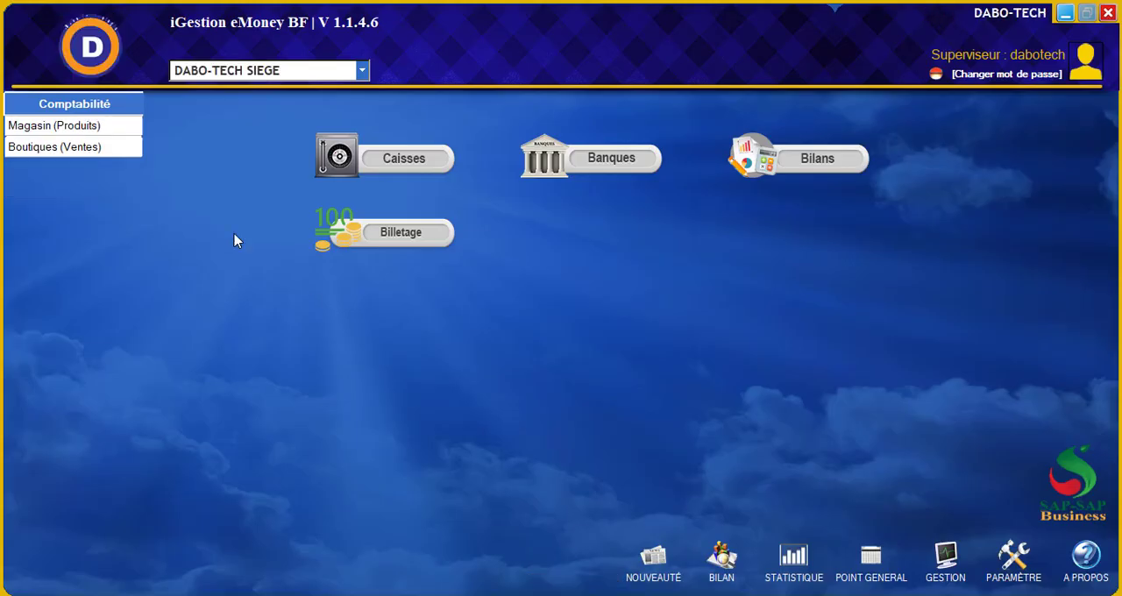
# Examine the modules offered in the Magasin (Produits) and Boutiques (Ventes) sections
pyautogui.click(69, 127)
pyautogui.click(68, 149)
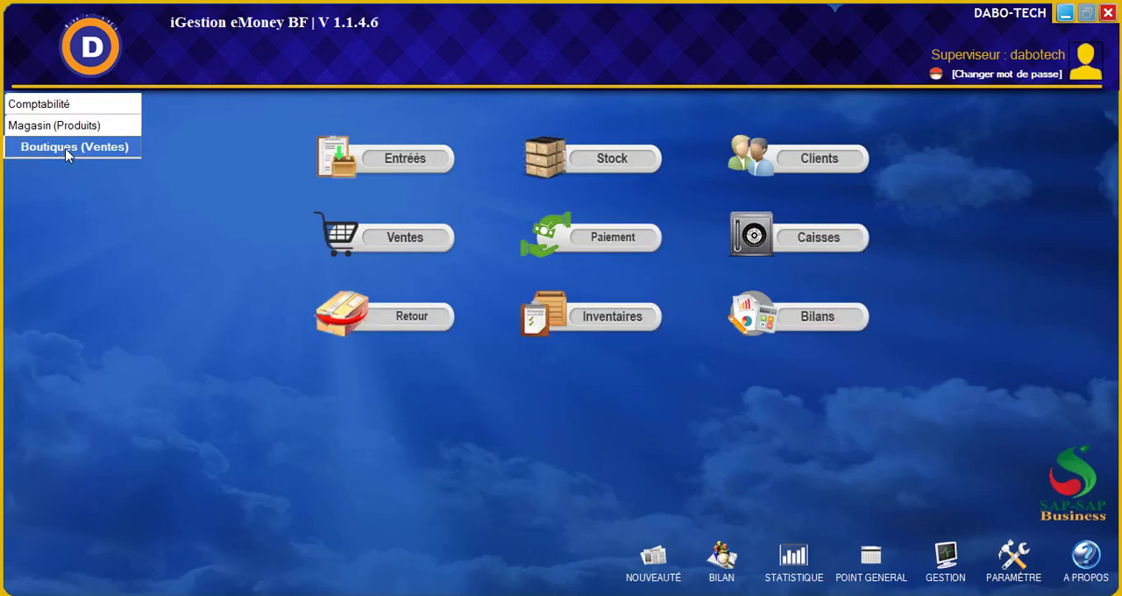